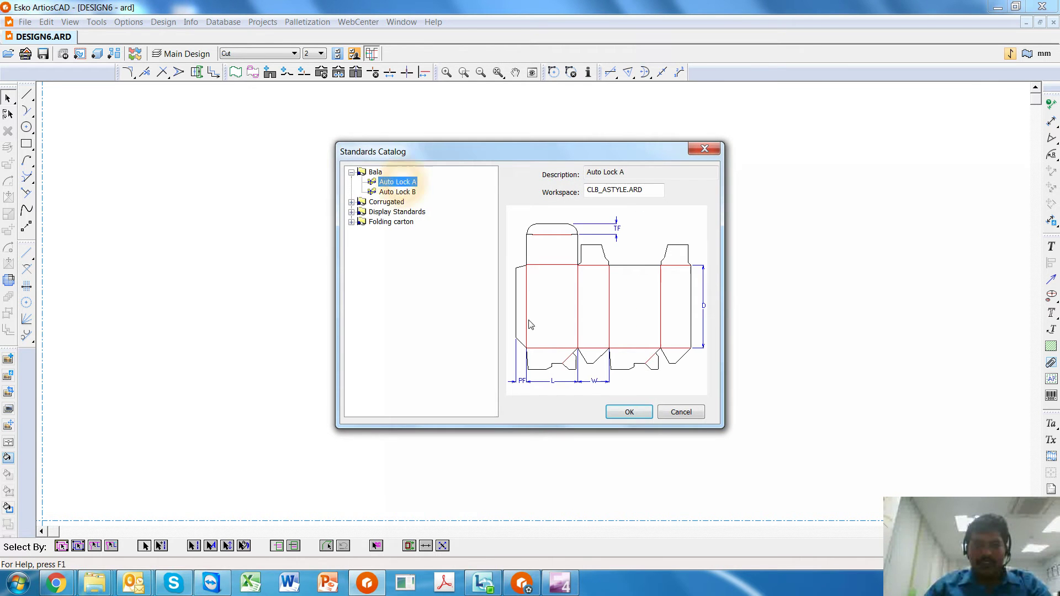
Step: Build an Auto Lock A box on M-SBS-350 board: L 75, W 75, D 100, TF 15, PF 12.5
click(621, 413)
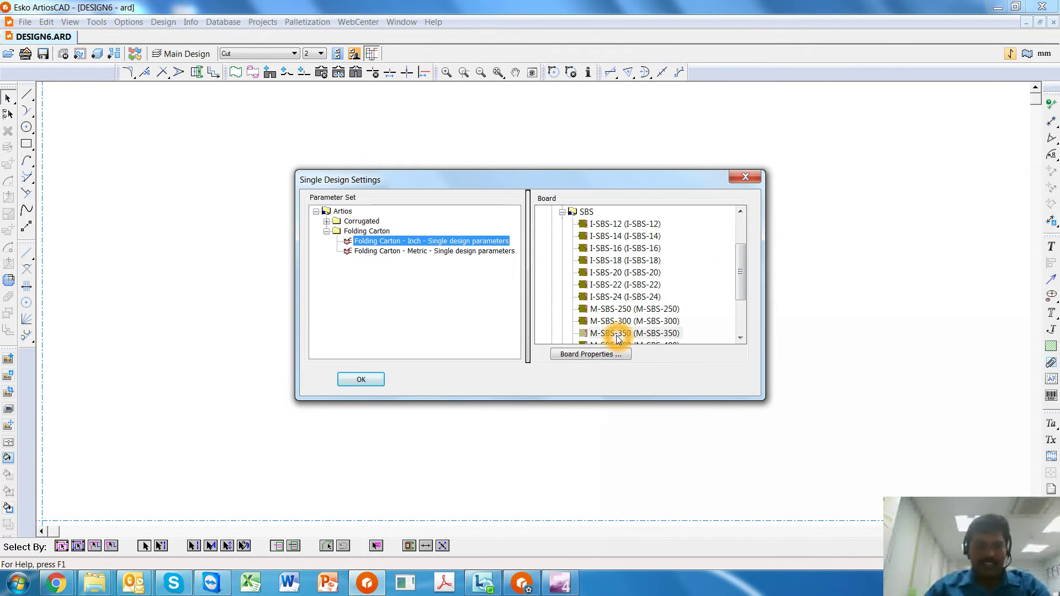
click(619, 332)
click(356, 382)
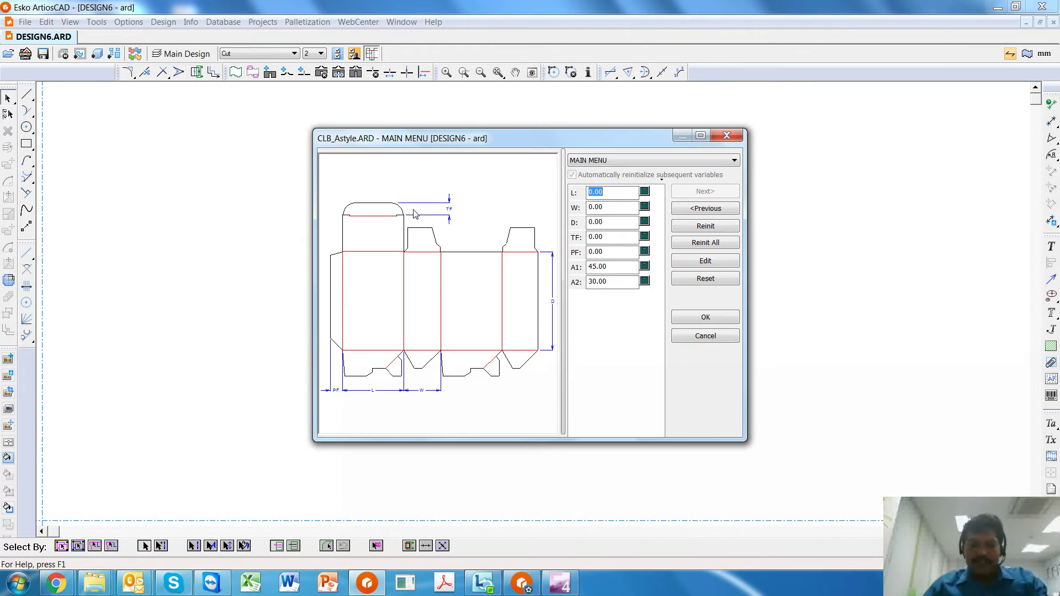
text(75)
key(Tab)
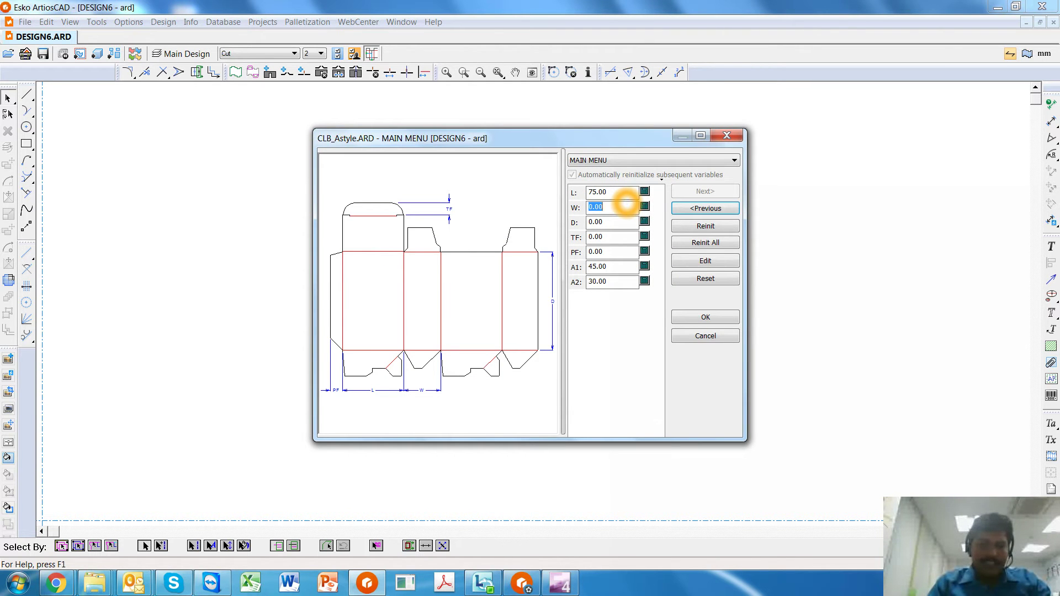
text(100)
key(Tab)
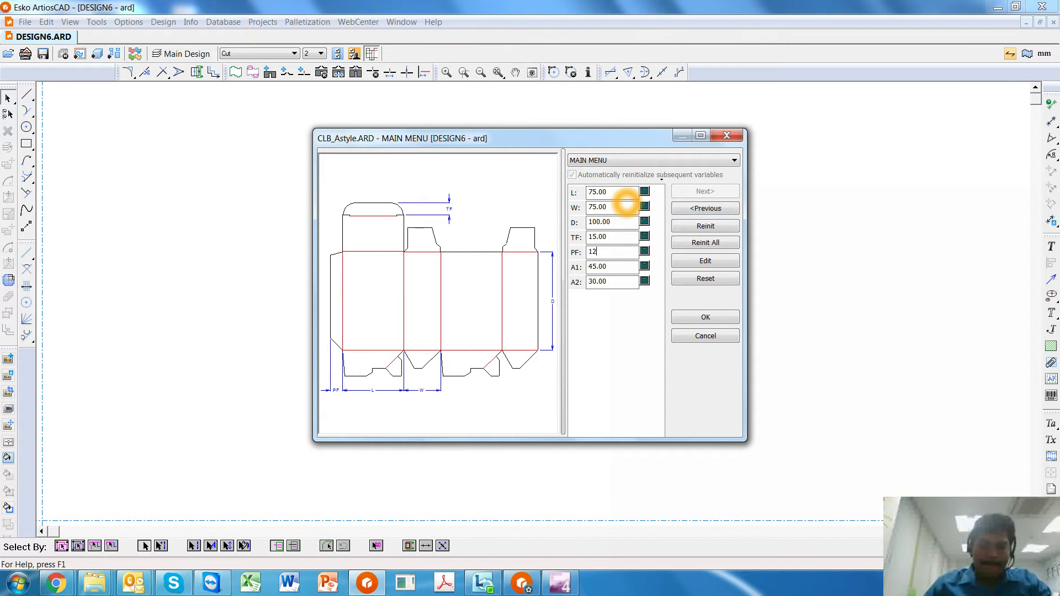
key(Tab)
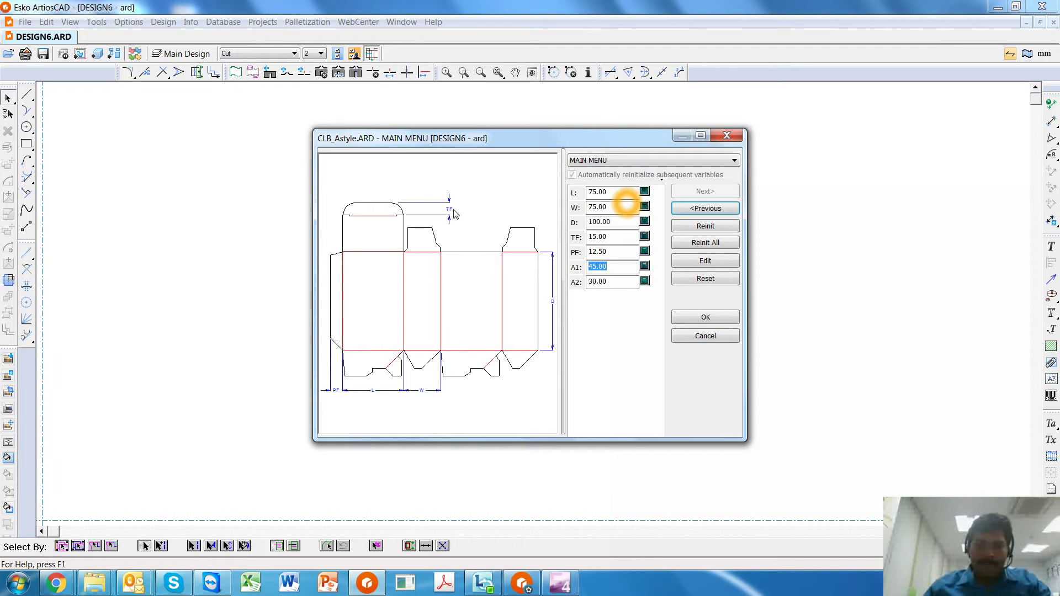
click(685, 316)
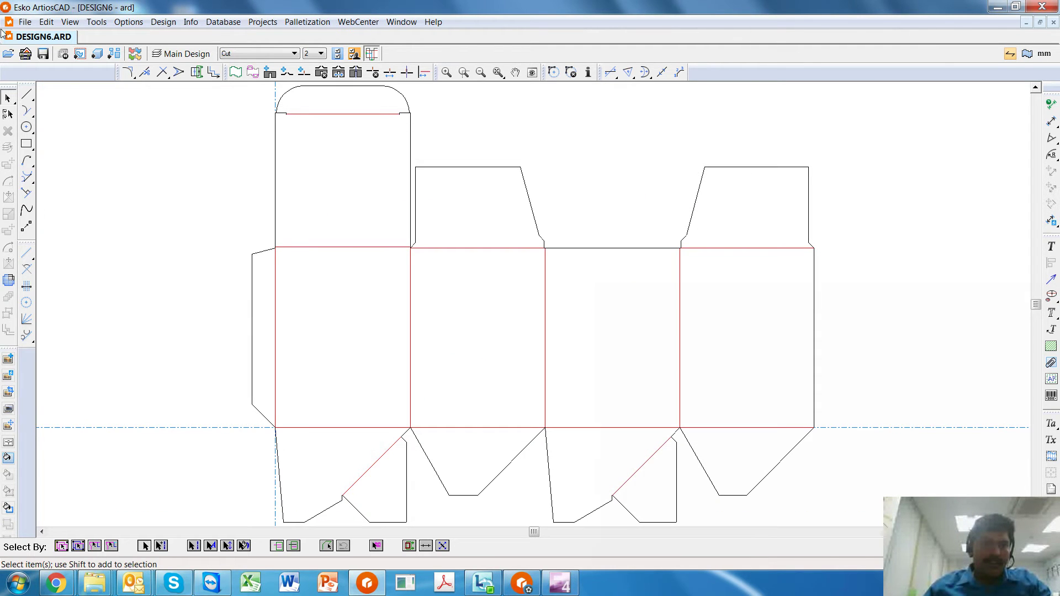
Step: Start a new design using the Auto Lock B style and default board
click(24, 22)
click(41, 34)
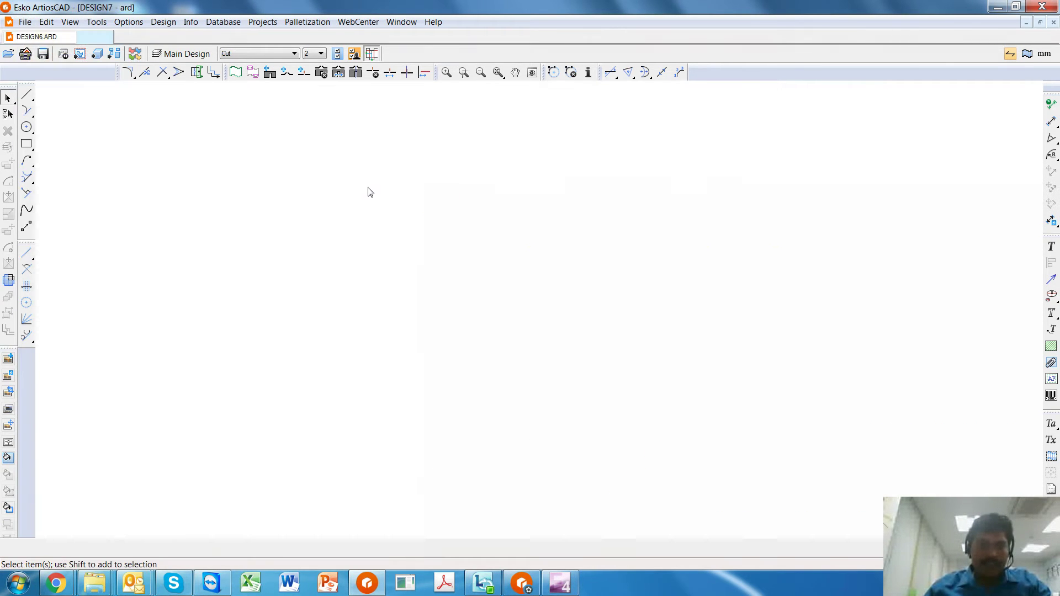
click(393, 192)
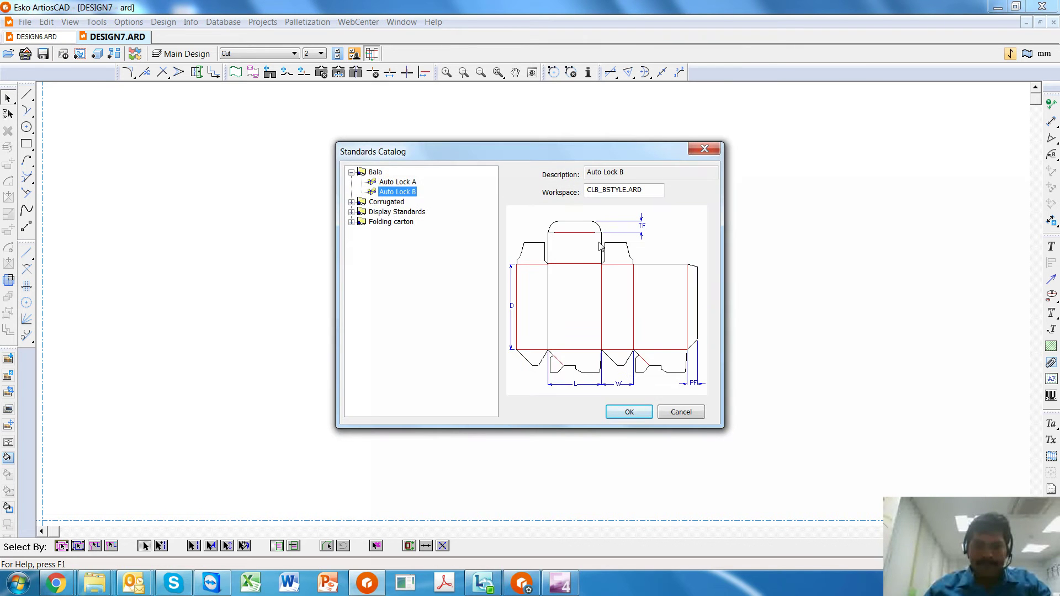
click(635, 415)
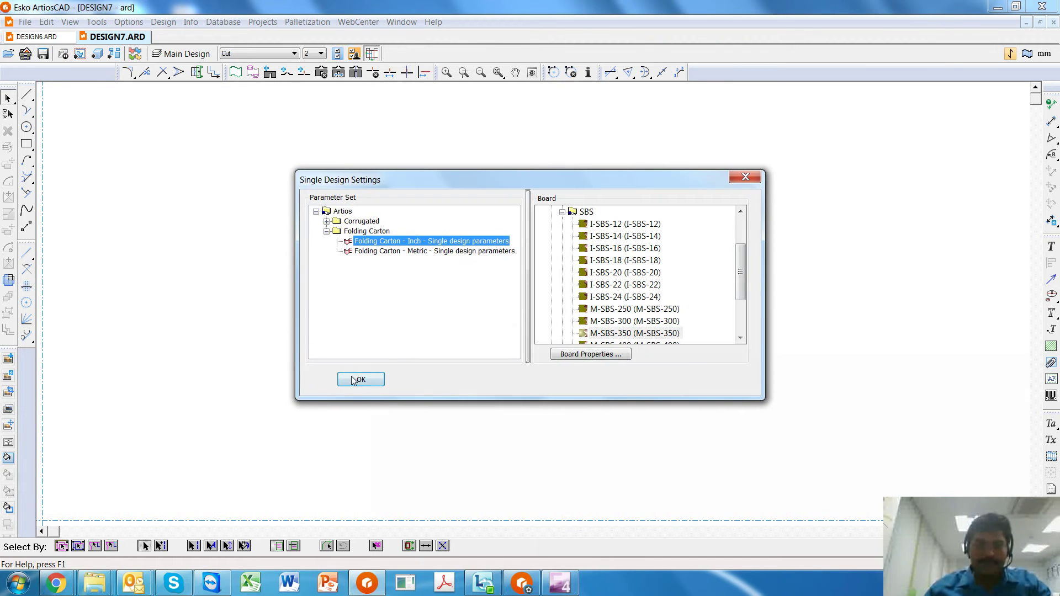
click(354, 379)
Step: Generate the Auto Lock B box with L 75, W 75, D 100, TF 15, PF 12.5
text(75)
key(Return)
text(75)
key(Return)
text(100)
key(Return)
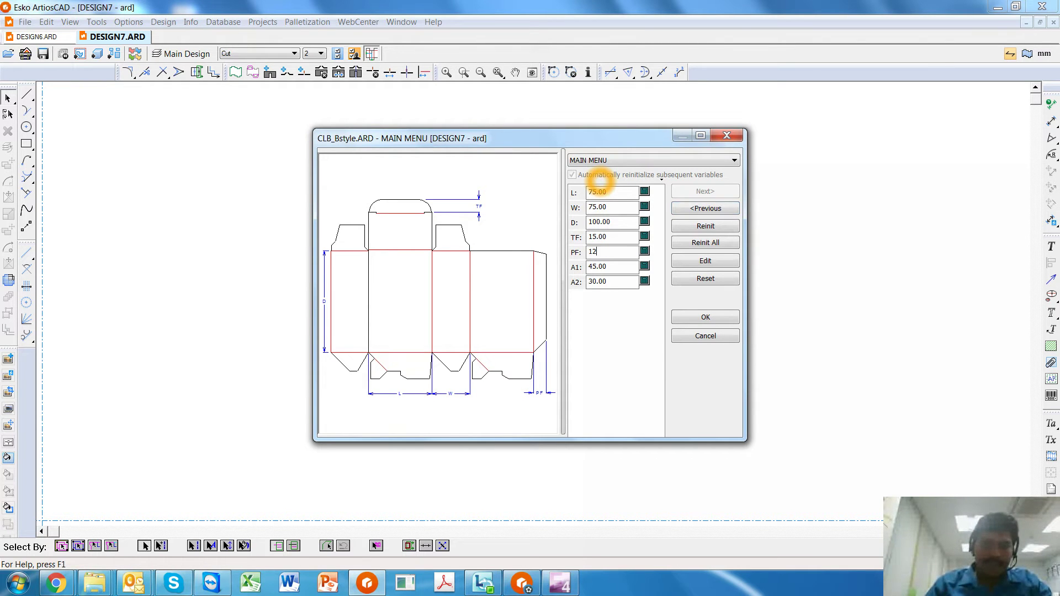
text(12.5)
key(Return)
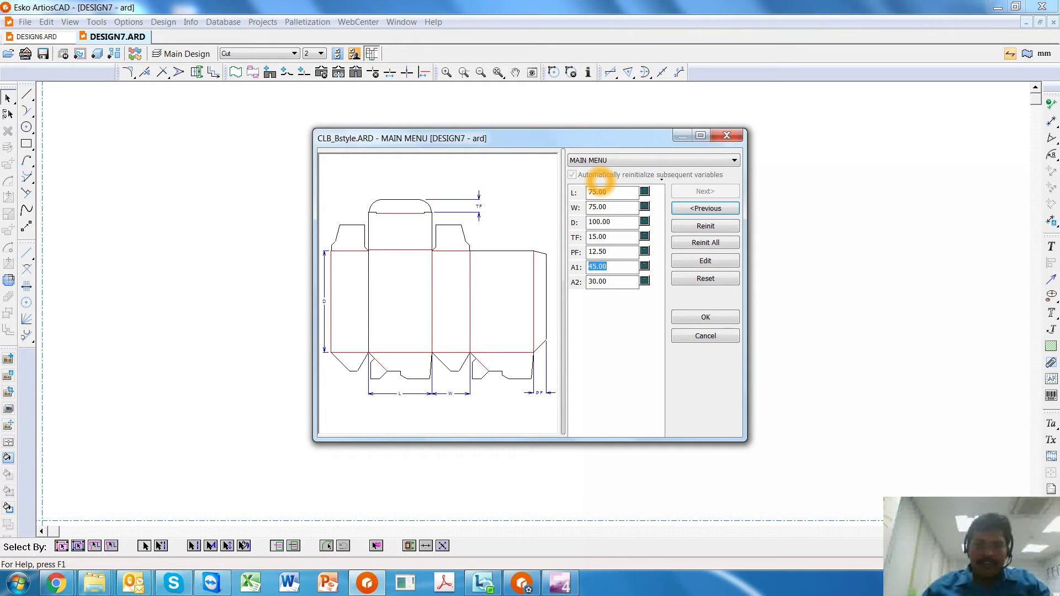
click(698, 318)
Step: On DESIGN6, set up a coating-free area on a new Outside Coating1 layer, internal 3, external 0
click(63, 39)
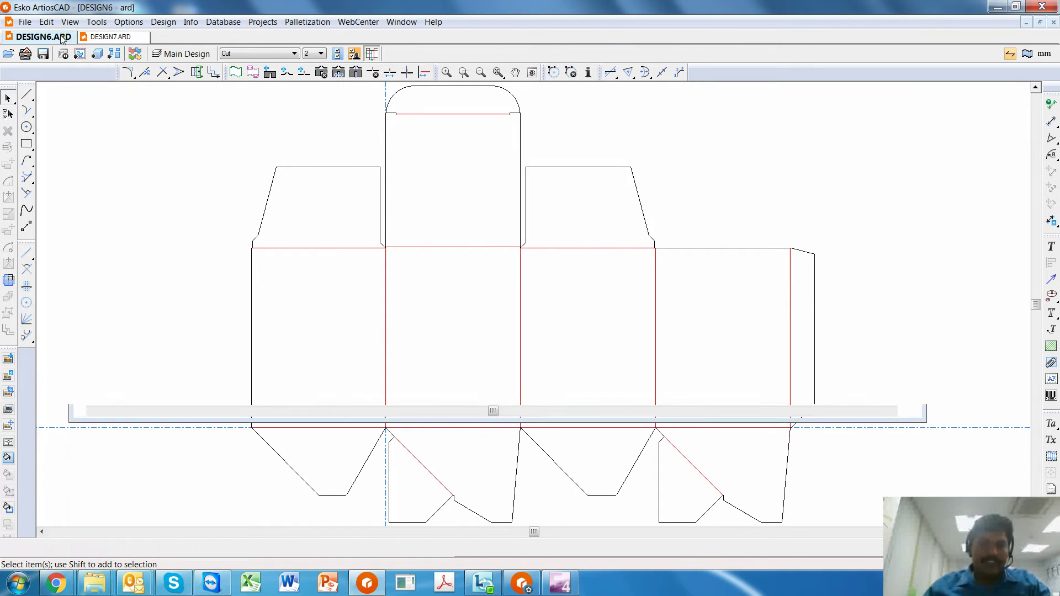
click(276, 192)
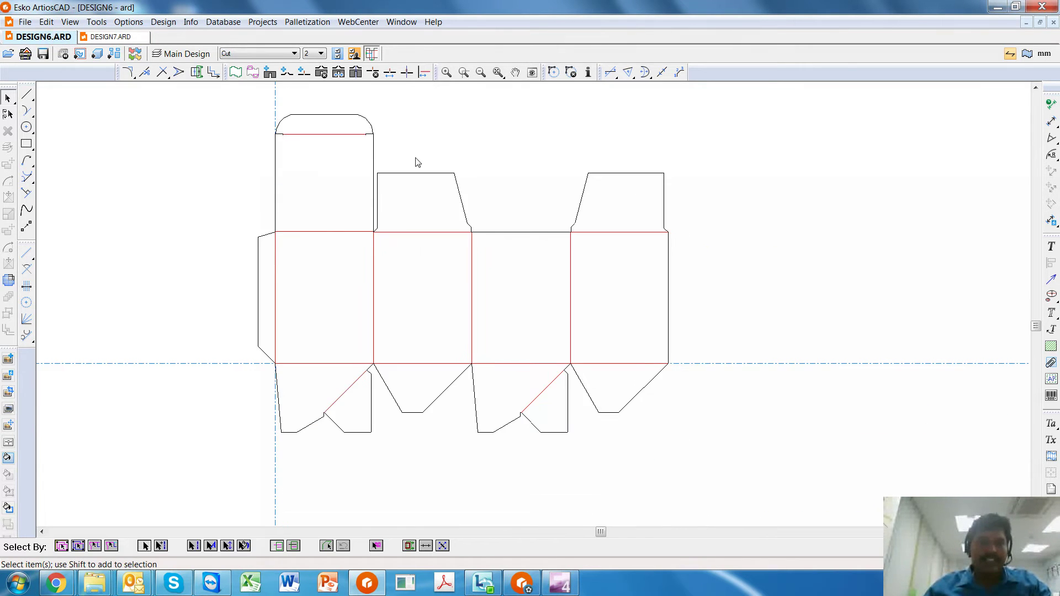
click(270, 71)
click(252, 73)
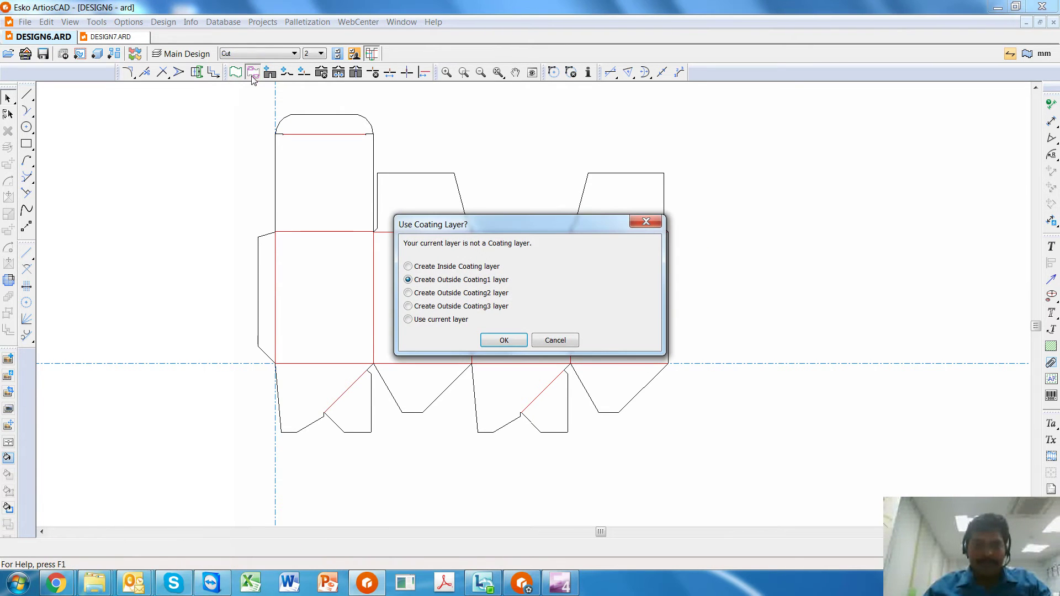
click(515, 340)
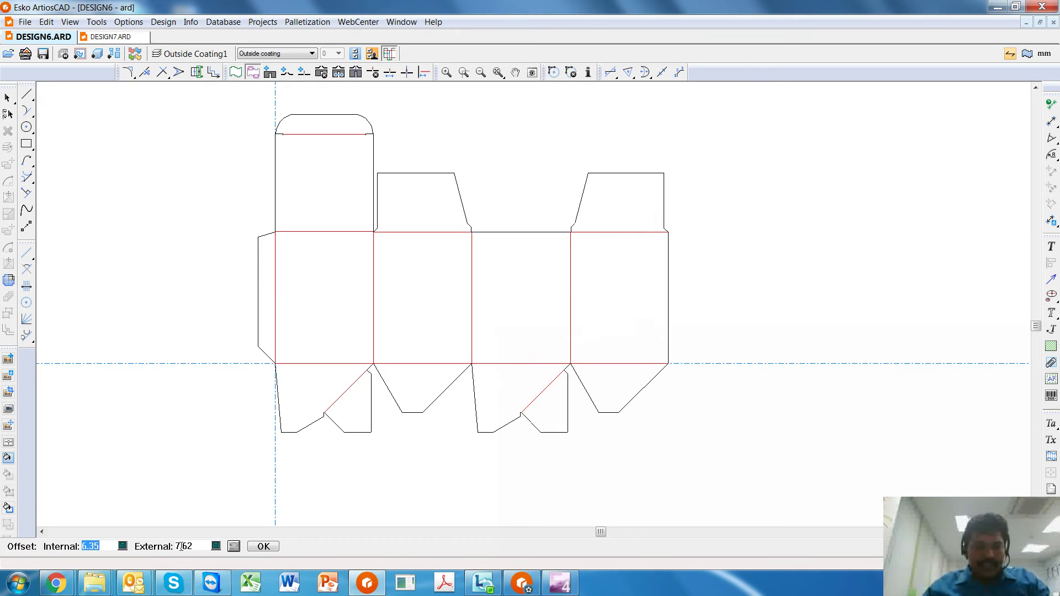
text(3)
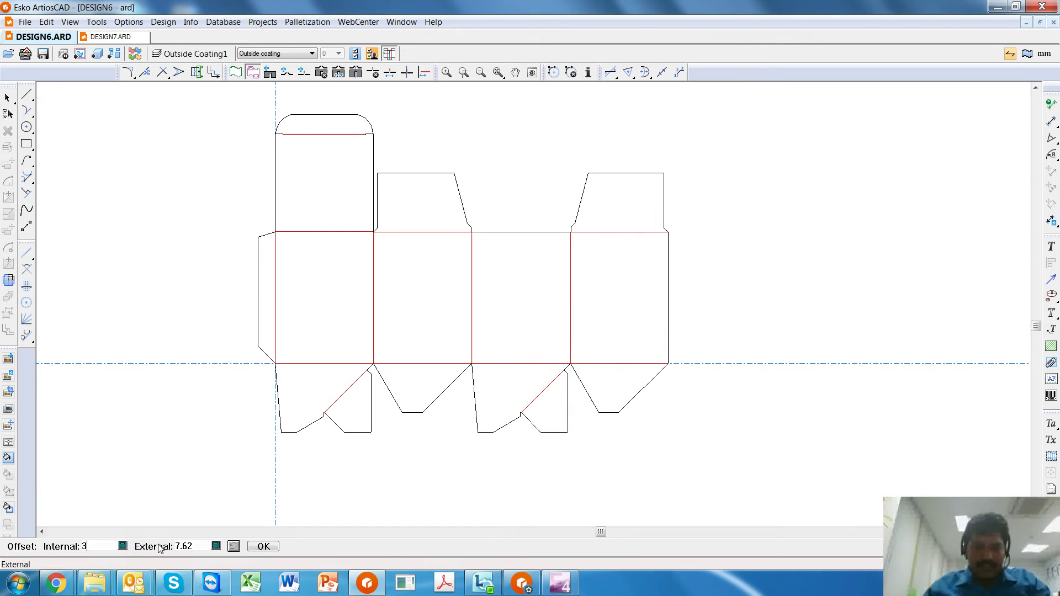
click(208, 547)
text(0)
click(206, 544)
Step: Apply the coating-free area to the left glue flap
click(268, 352)
click(266, 310)
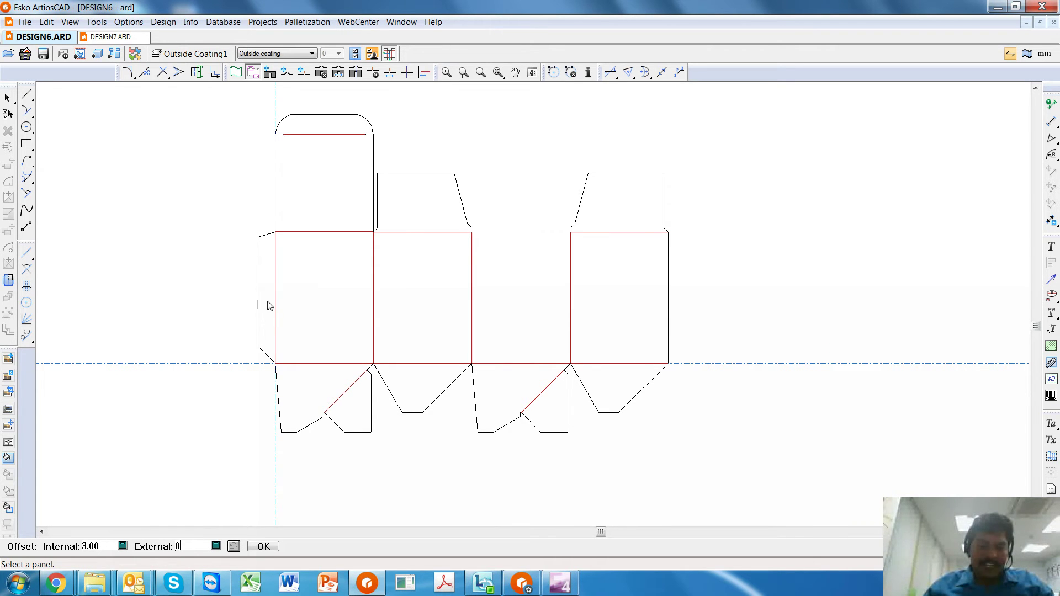
click(256, 294)
click(265, 283)
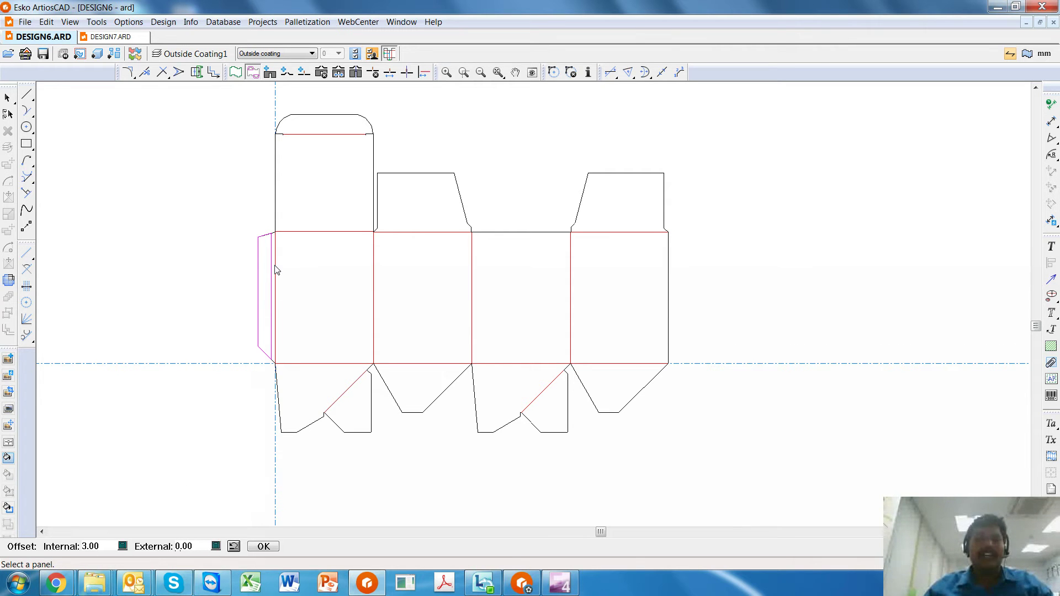
click(261, 260)
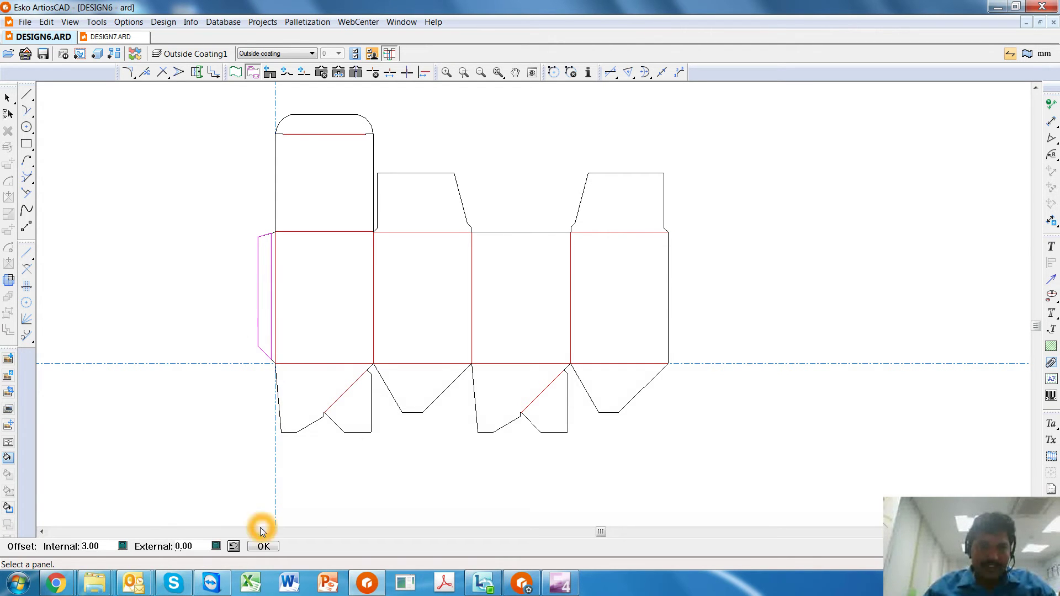
click(264, 546)
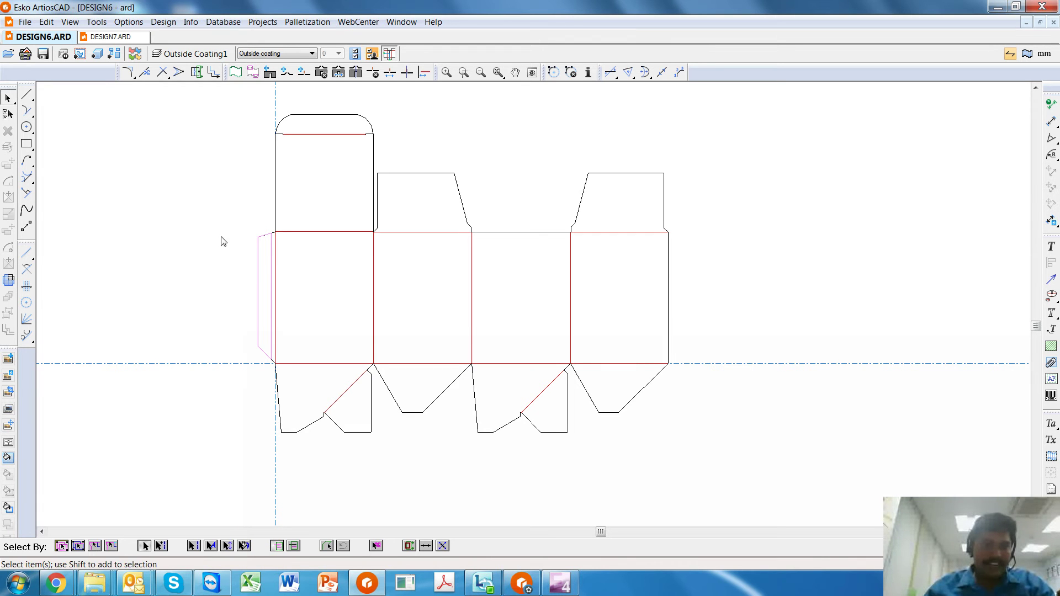
Step: Add two horizontal construction lines, 15 and 30 above the bottom crease
click(26, 253)
click(490, 363)
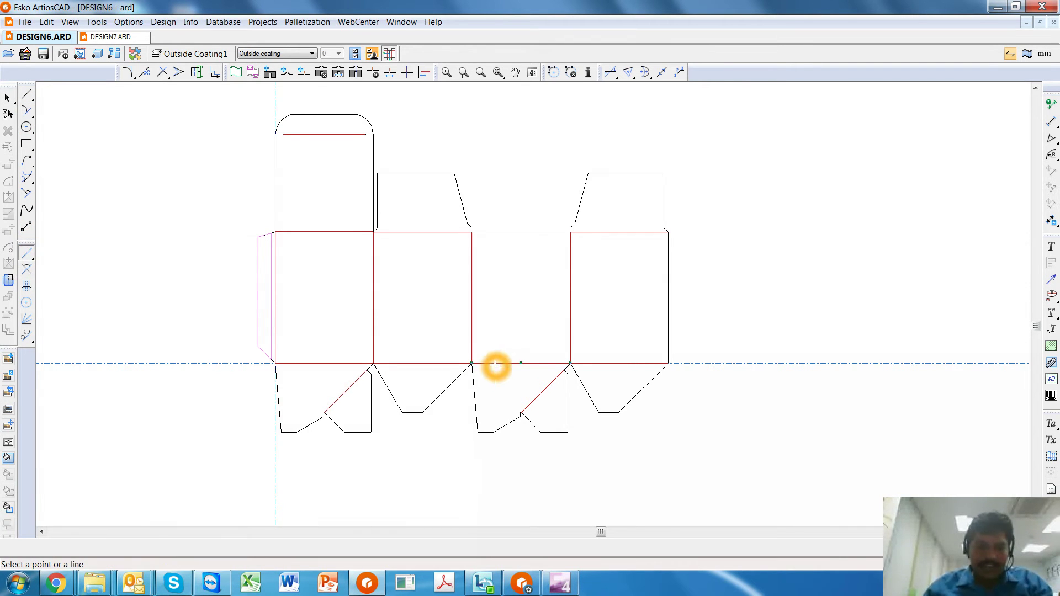
click(497, 364)
text(15)
key(Return)
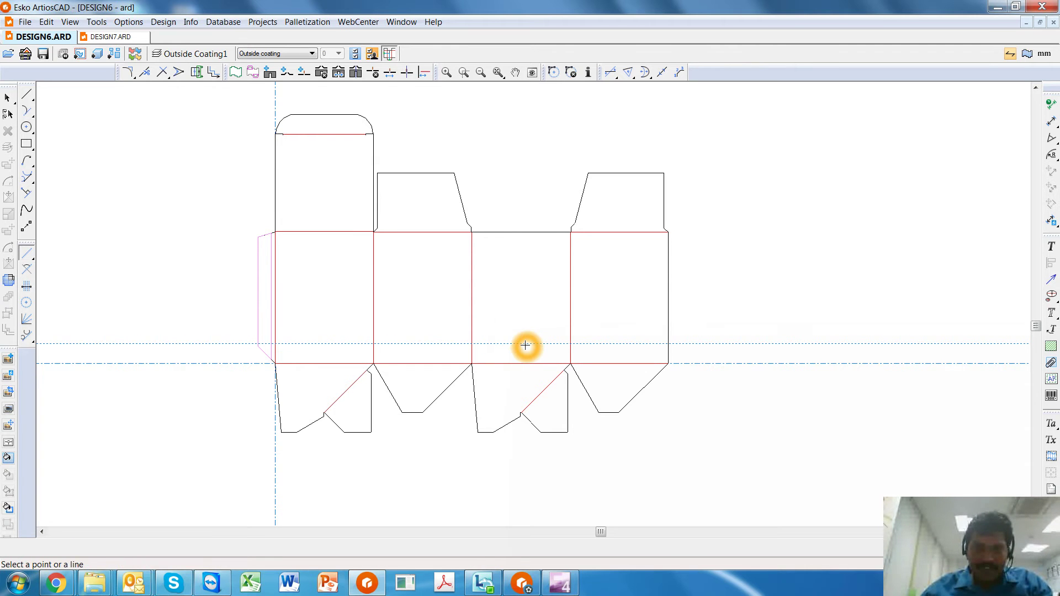
click(525, 345)
click(525, 330)
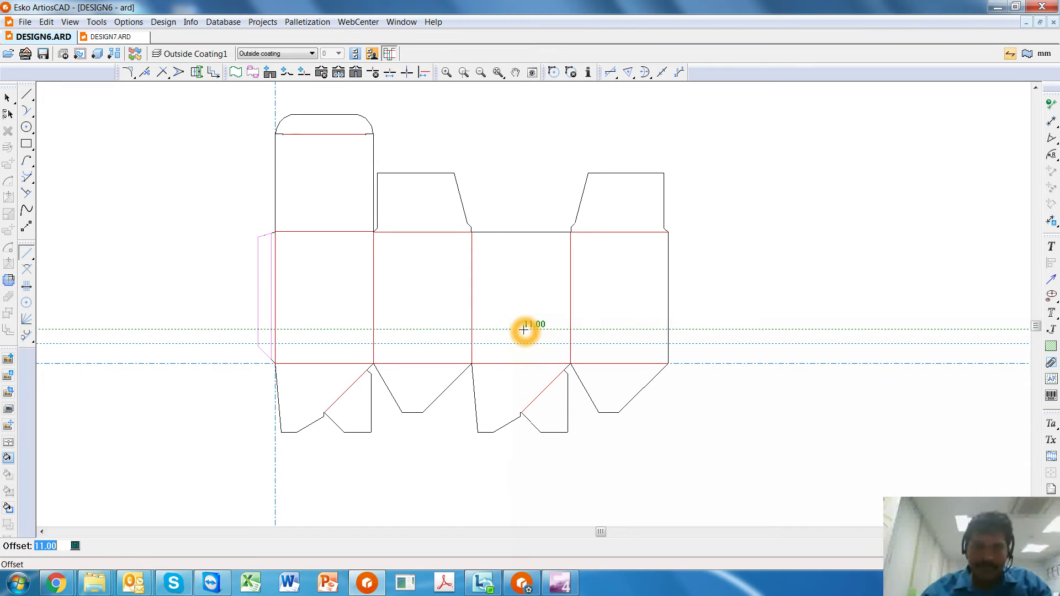
text(15)
key(Return)
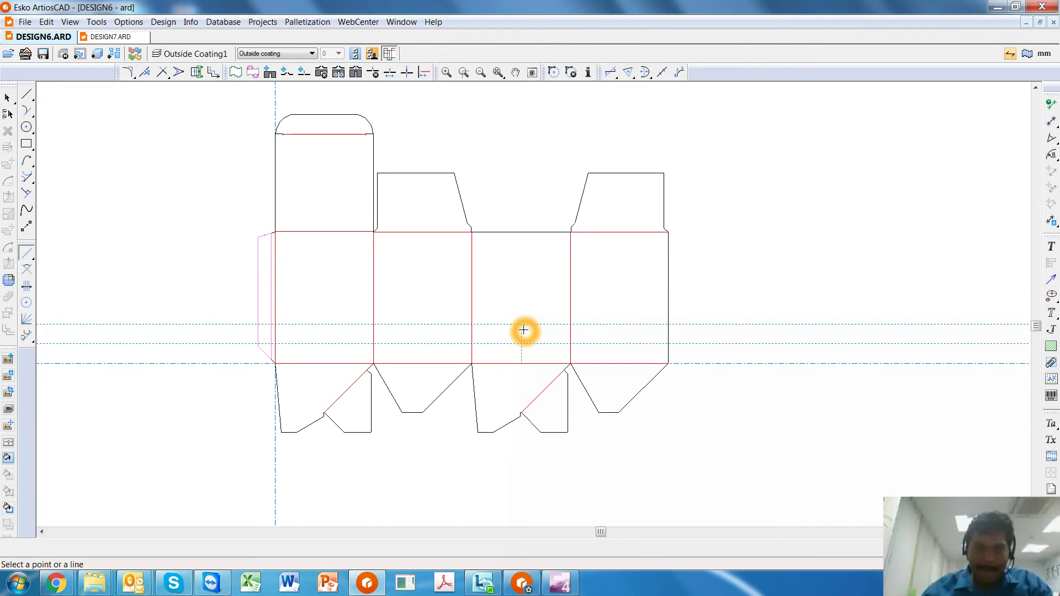
Step: Add a vertical construction line from the top panel edge with 12.5 offset guides on each side
click(521, 232)
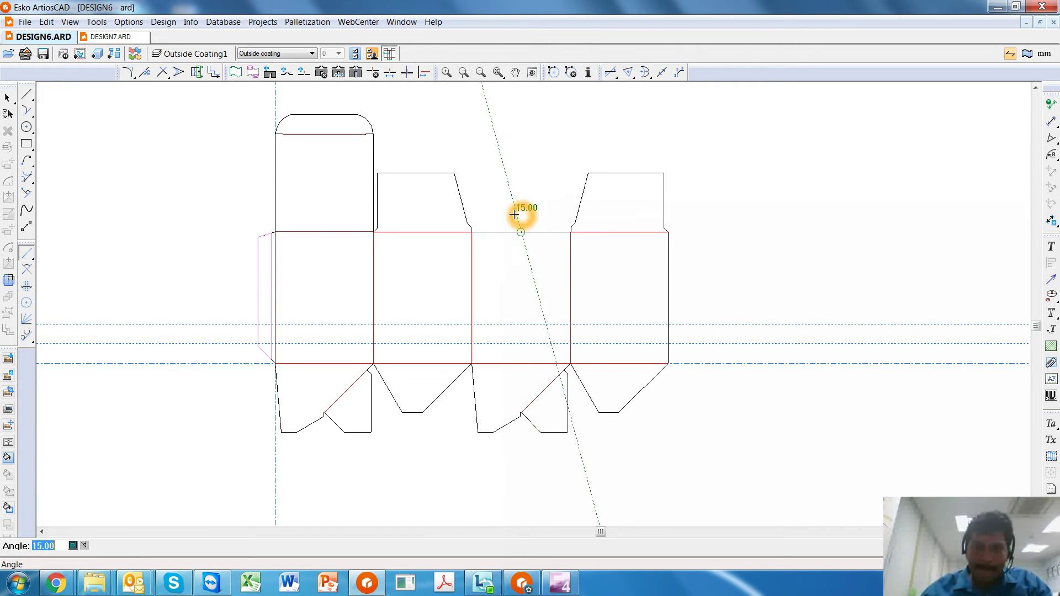
text(0)
key(Return)
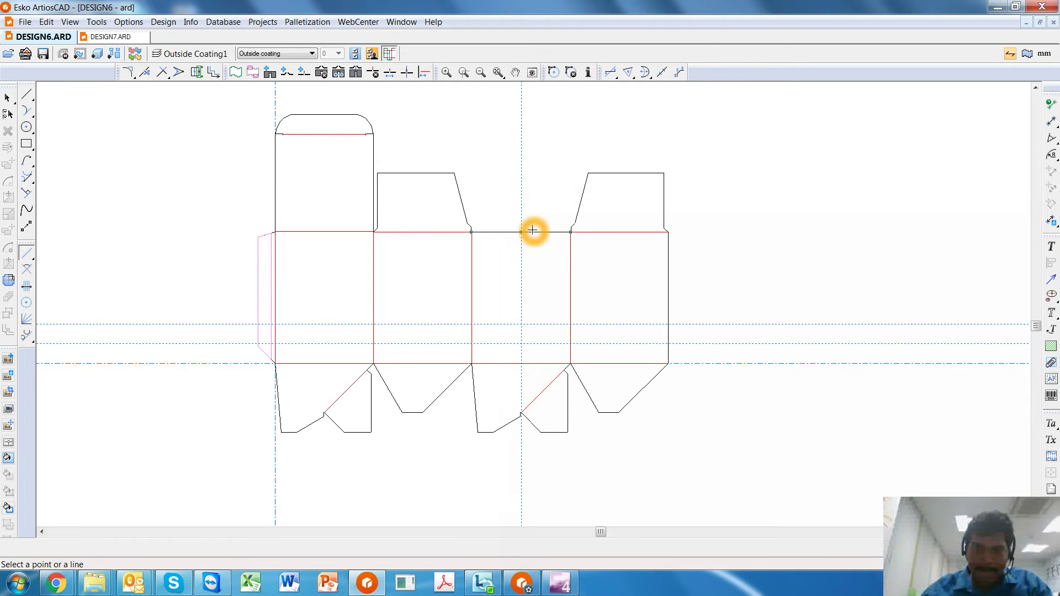
click(516, 244)
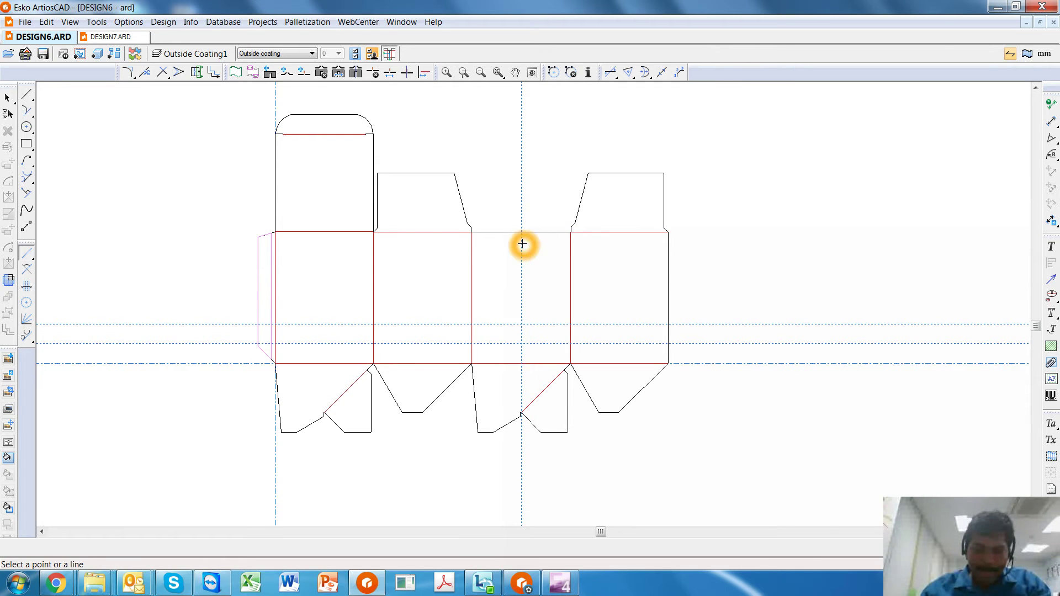
click(488, 244)
text(12.5)
key(Return)
click(522, 254)
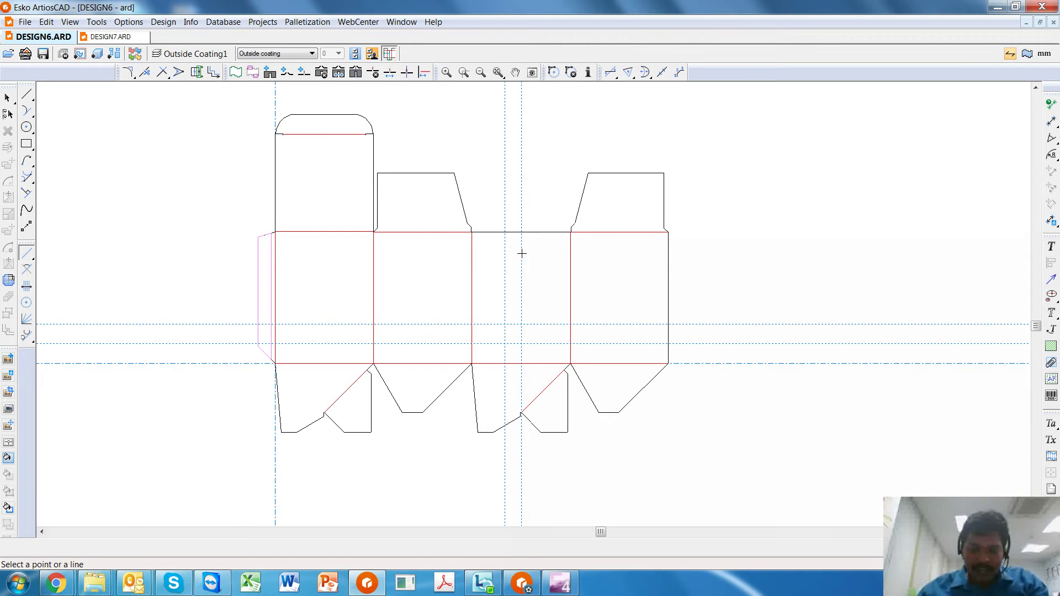
text(12.5)
key(Return)
Step: Draw a 25 × 15 rectangle between the guide intersections on the third panel
click(26, 143)
click(267, 298)
click(644, 311)
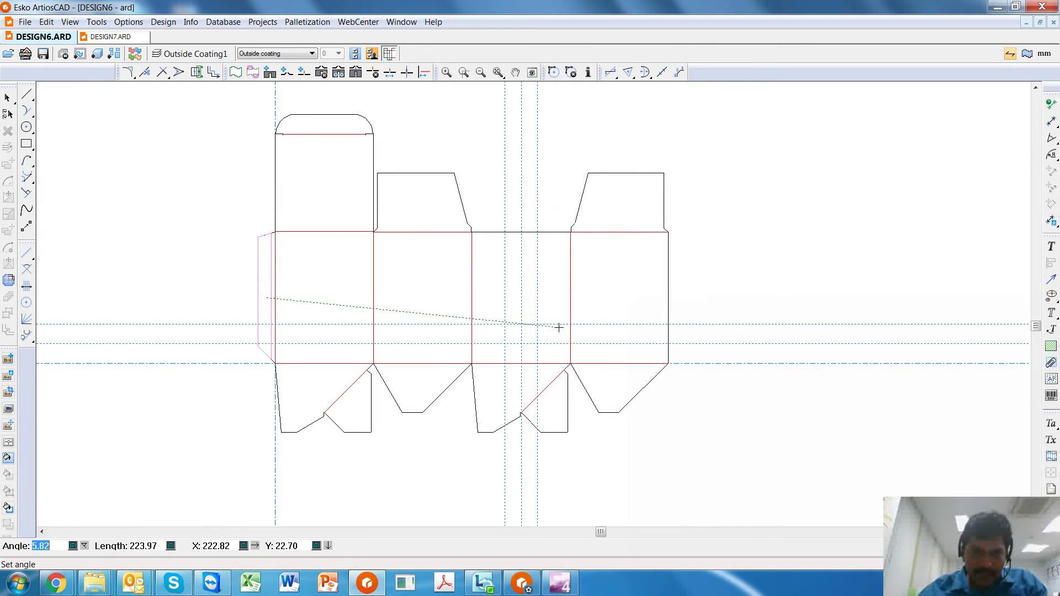
click(507, 344)
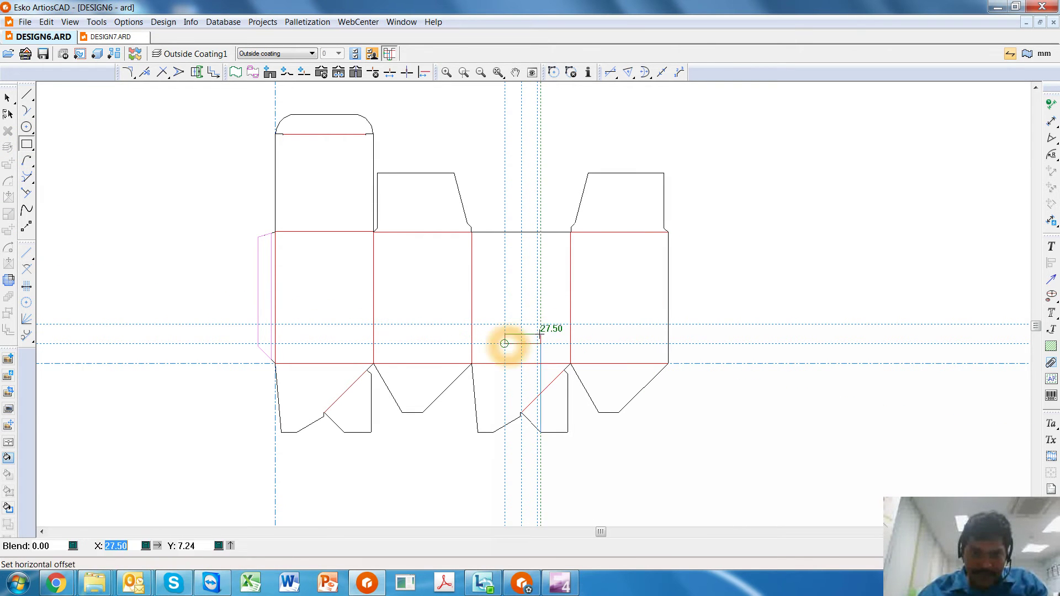
click(537, 324)
key(Escape)
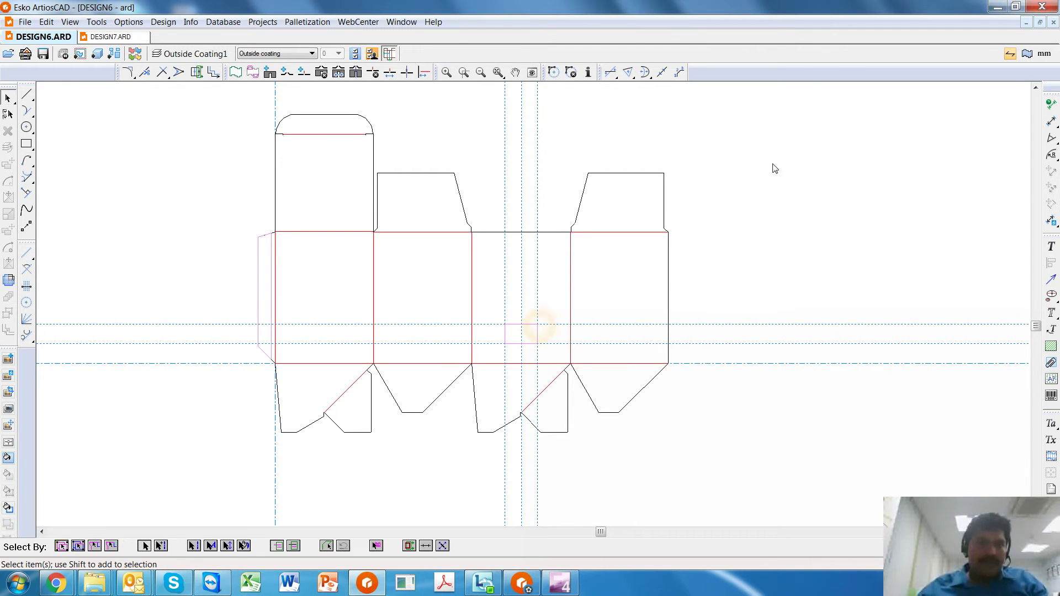
Step: On DESIGN7, coat the right glue flap on a new Outside Coating1 layer with internal offset 3
click(111, 37)
scroll(384, 319, down, 2)
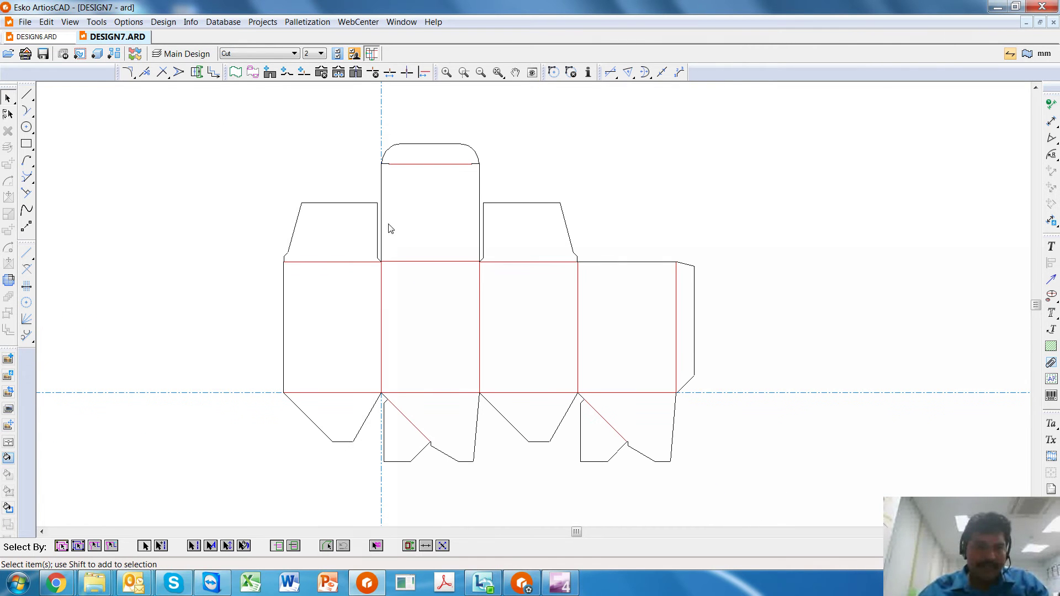
click(253, 72)
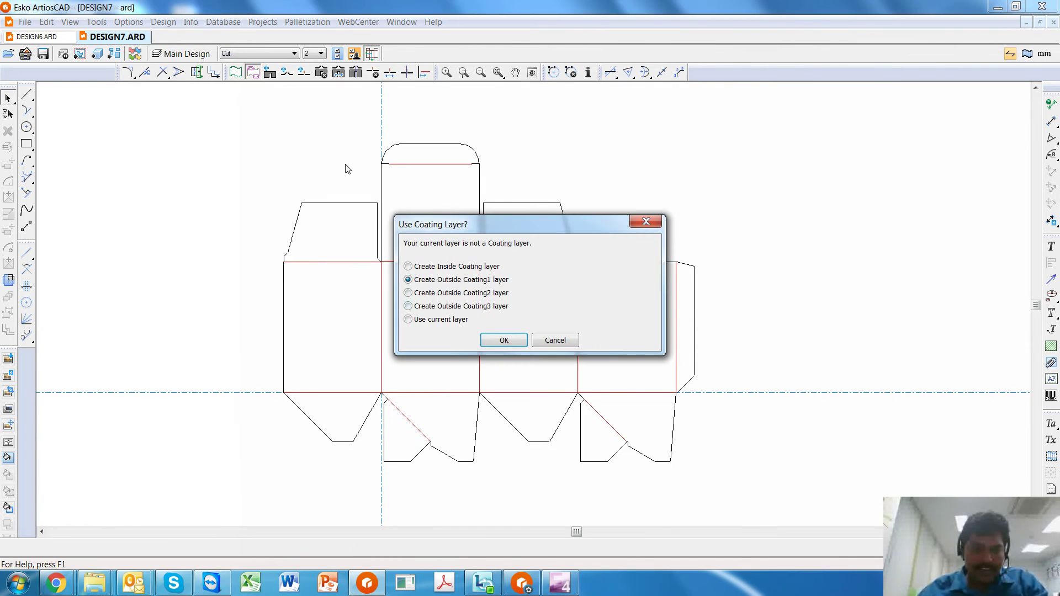
click(503, 341)
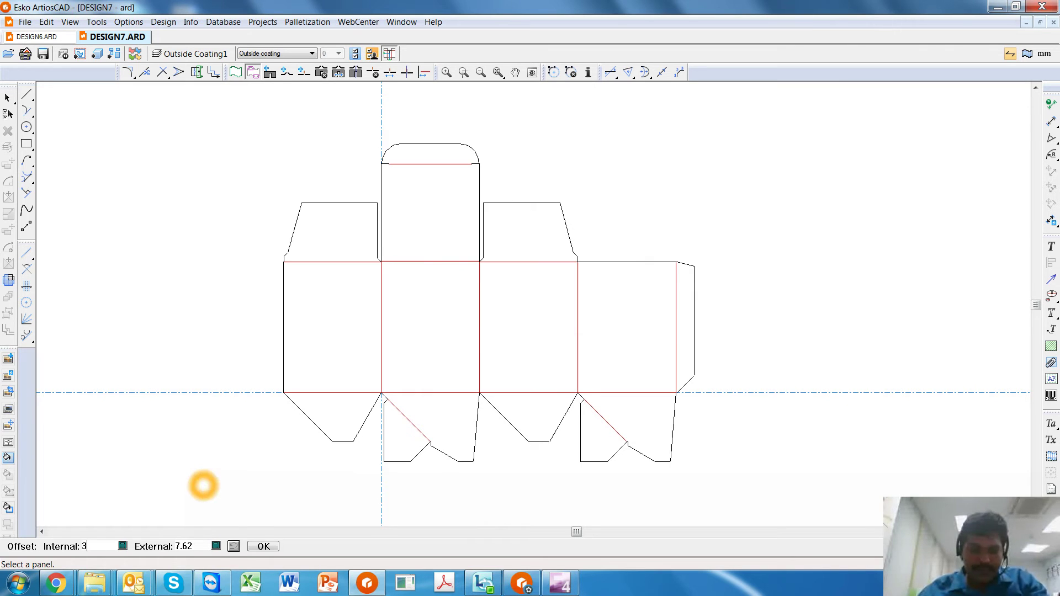
double_click(184, 547)
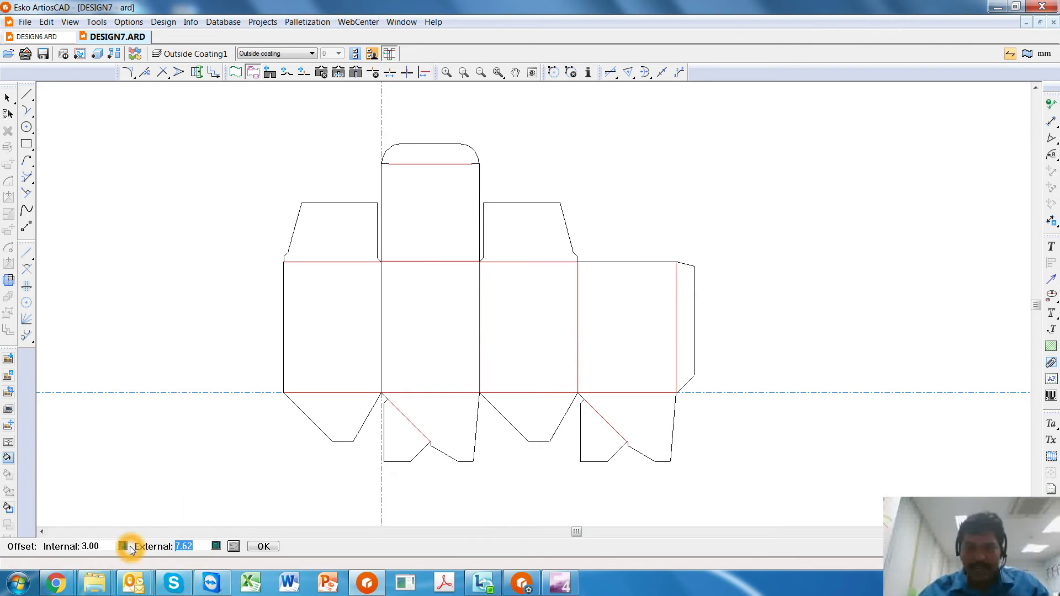
click(685, 306)
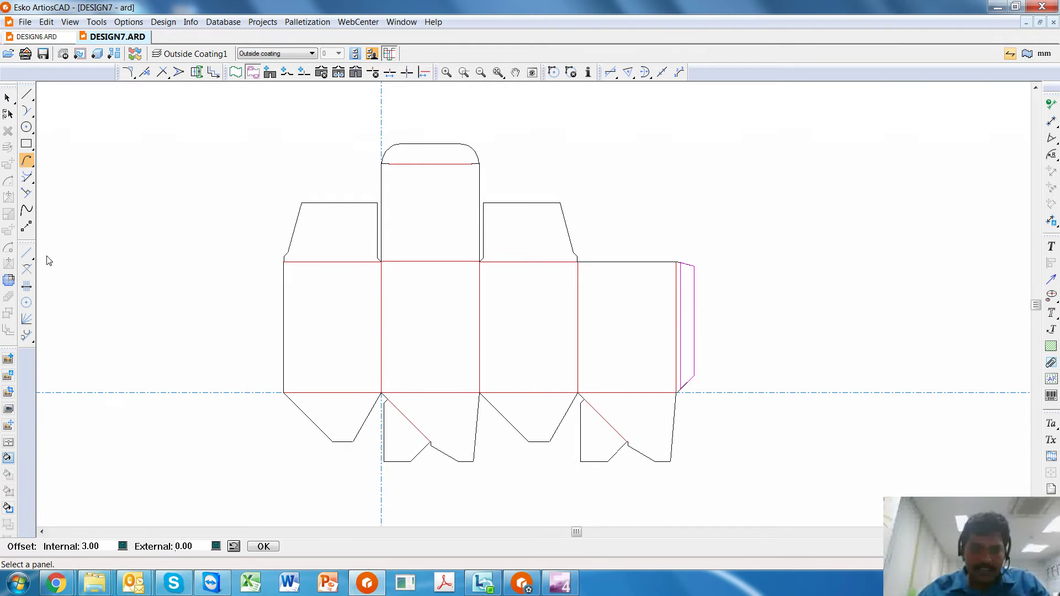
Step: Begin a construction-line offset from DESIGN7's bottom score line
click(26, 253)
click(509, 393)
click(338, 392)
click(342, 393)
click(585, 393)
click(546, 393)
click(549, 392)
Step: Add two horizontal guides, each offset 15, above the bottom score line
text(1)
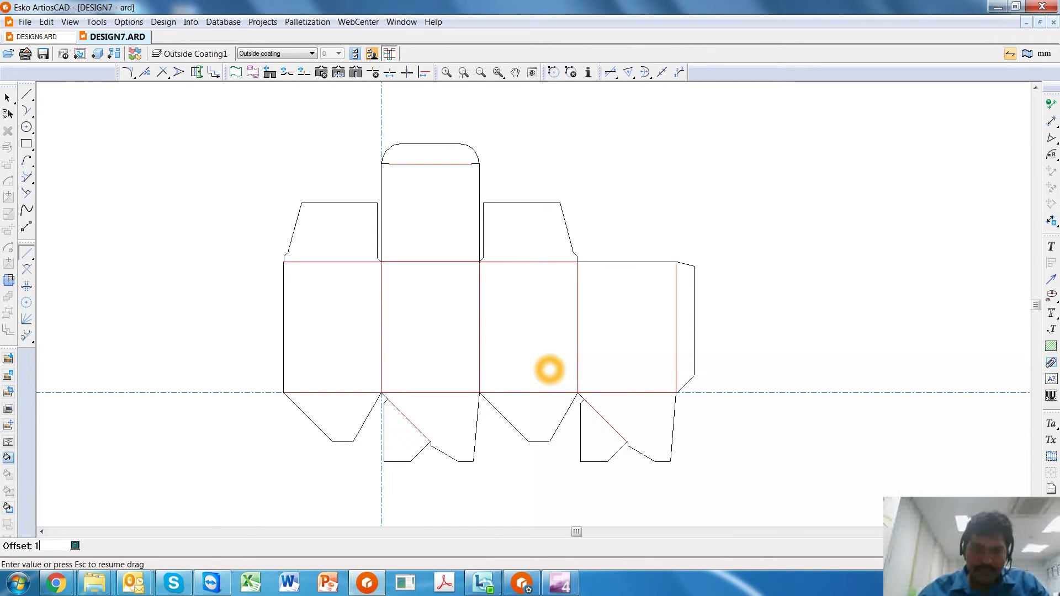
text(5)
key(Return)
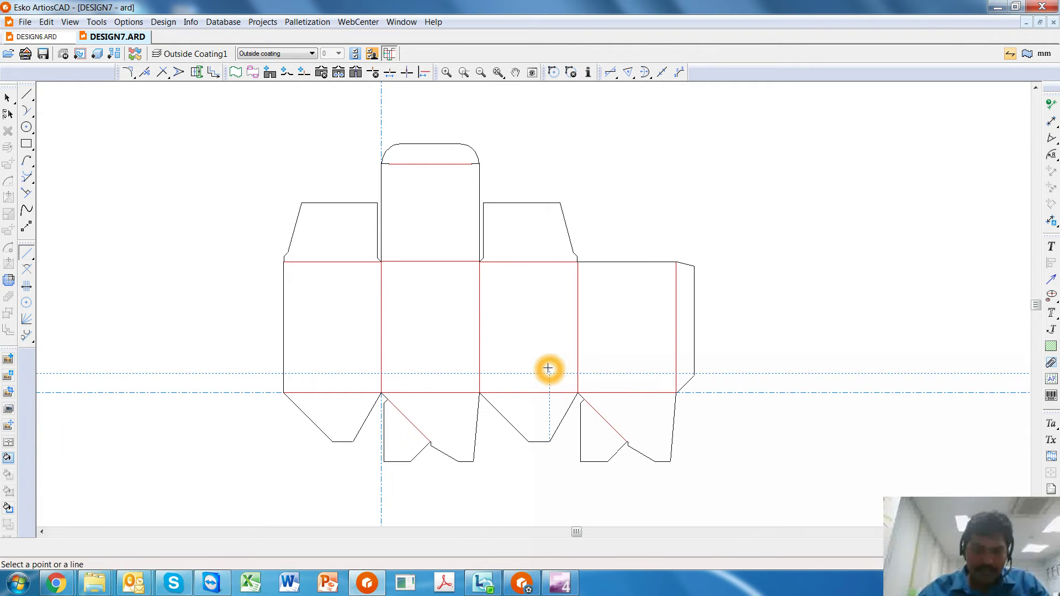
click(511, 375)
text(15)
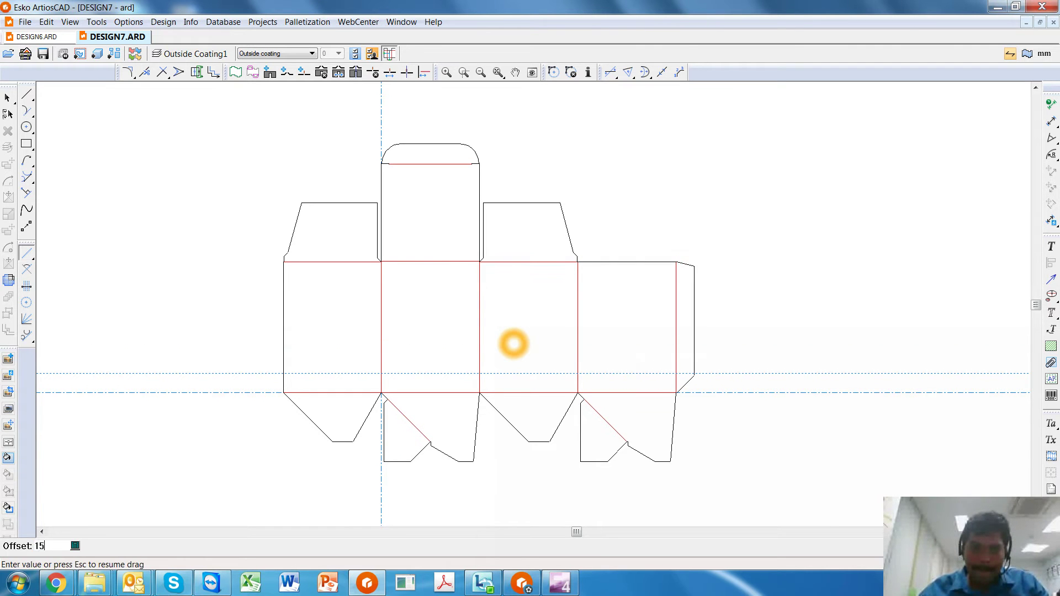
key(Return)
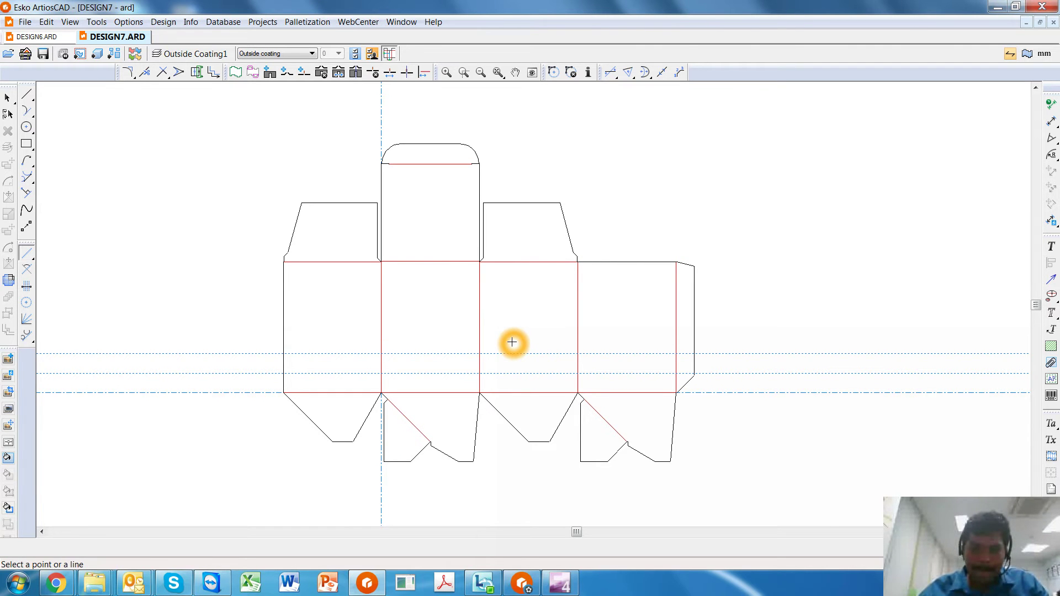
Step: Add a 90° vertical guide from the top score line with 12.5 offset guides left and right
click(527, 263)
text(90)
key(Return)
click(525, 272)
click(531, 277)
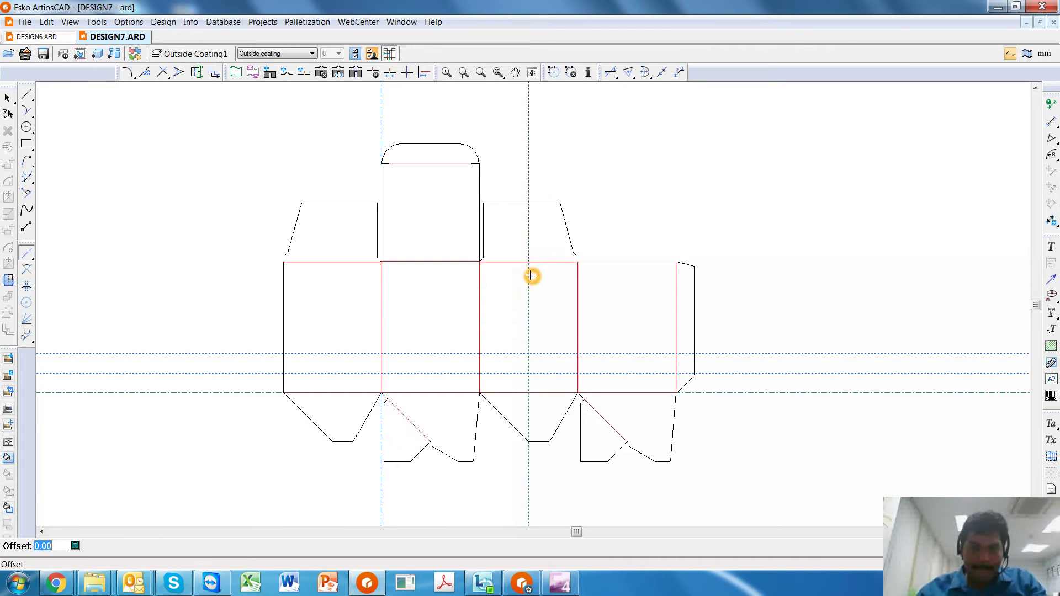
click(508, 283)
text(12.5)
key(Return)
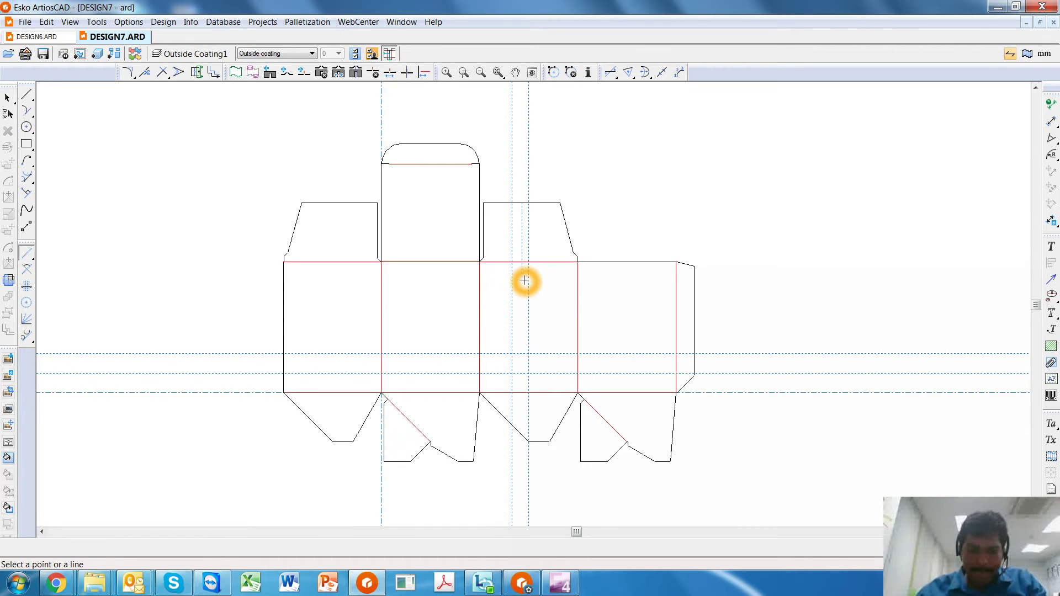
click(530, 282)
text(12.5)
key(Return)
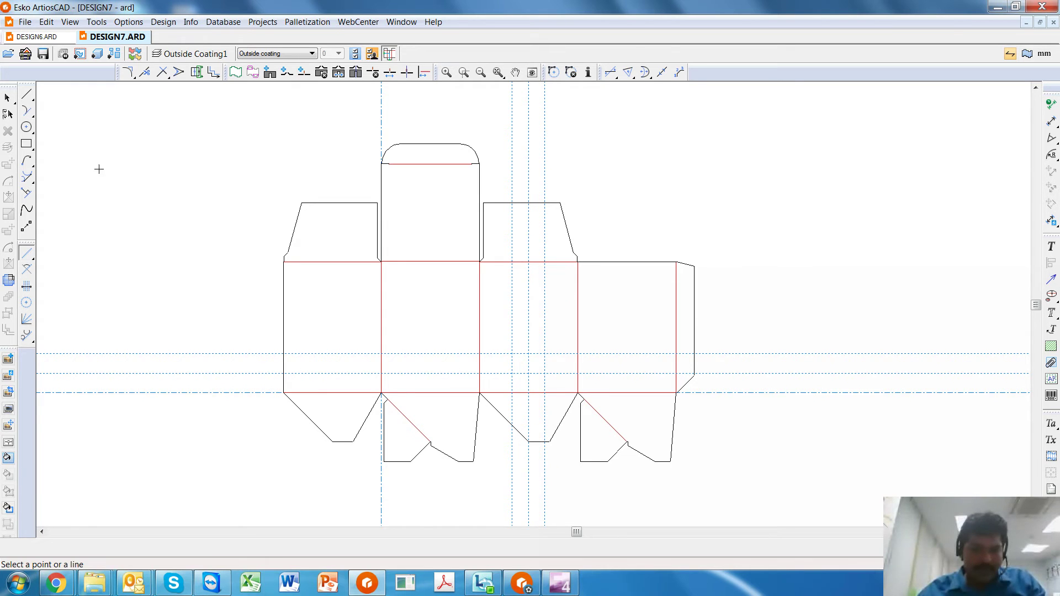
Step: Draw a 25-wide coating rectangle at the guide intersection on the third panel
click(26, 144)
click(235, 242)
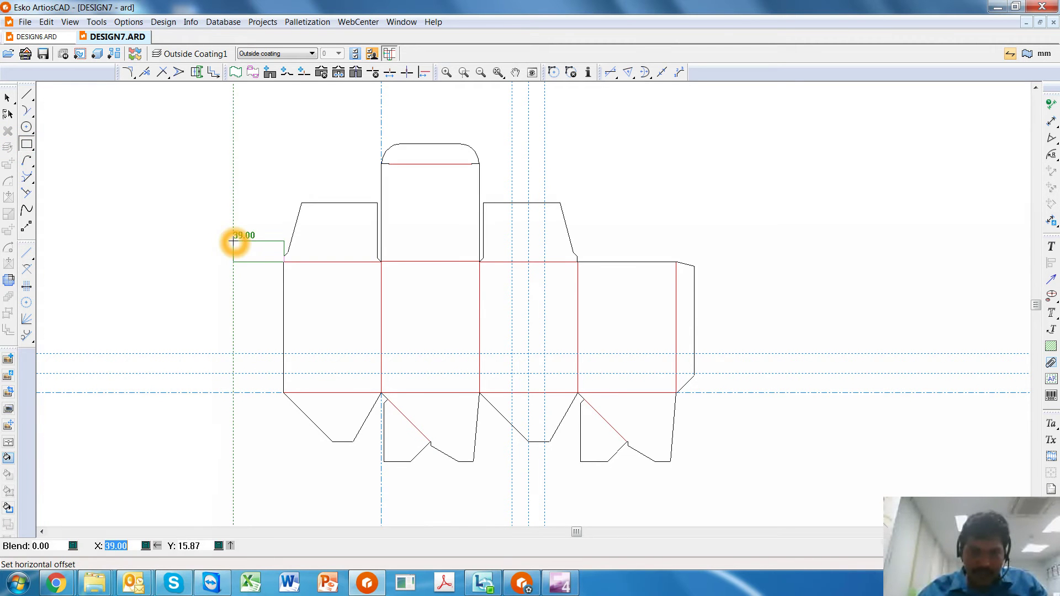
click(511, 373)
click(545, 353)
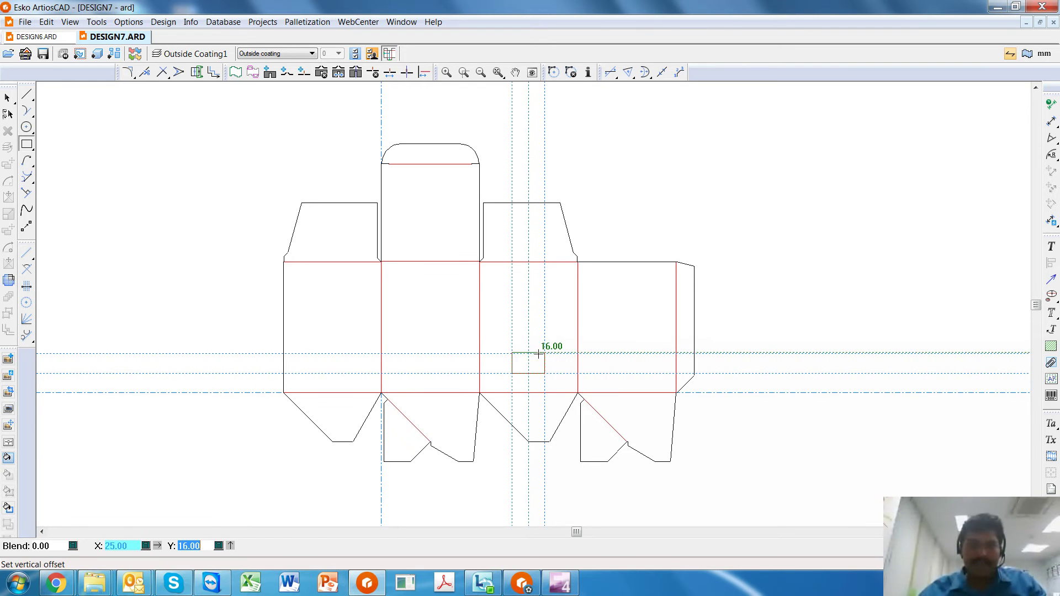
click(544, 354)
click(544, 354)
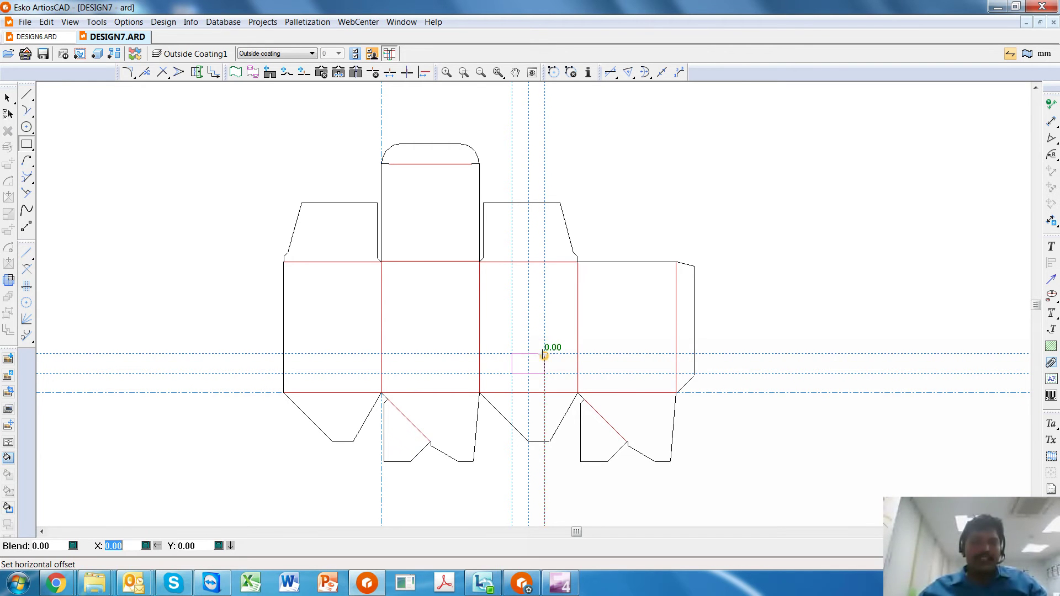
right_click(573, 353)
Step: Save DESIGN6 in the Designs resource as BALA ALB A
scroll(493, 371, down, 2)
click(402, 313)
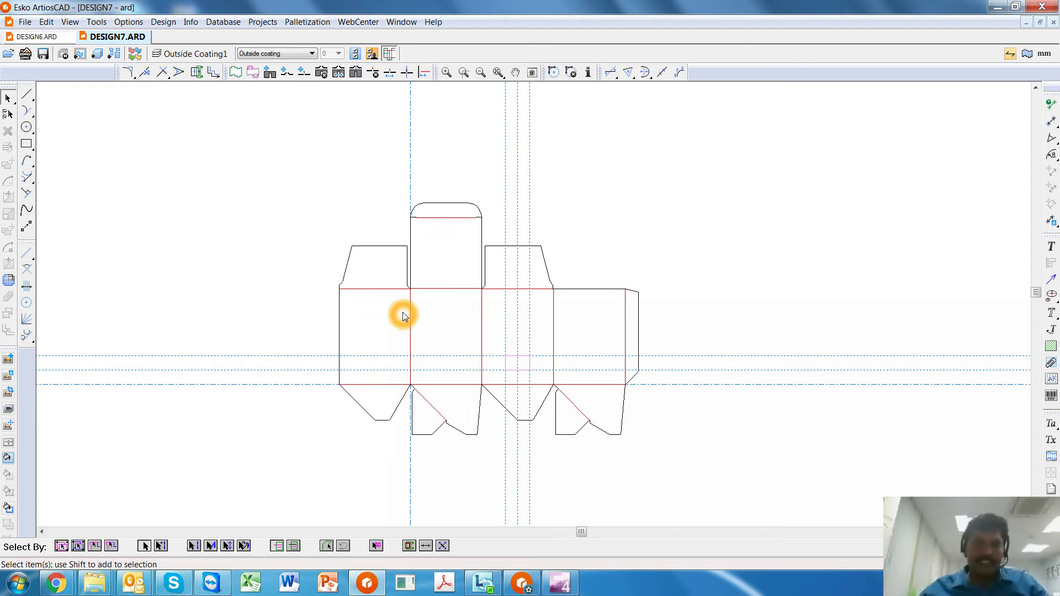
click(55, 37)
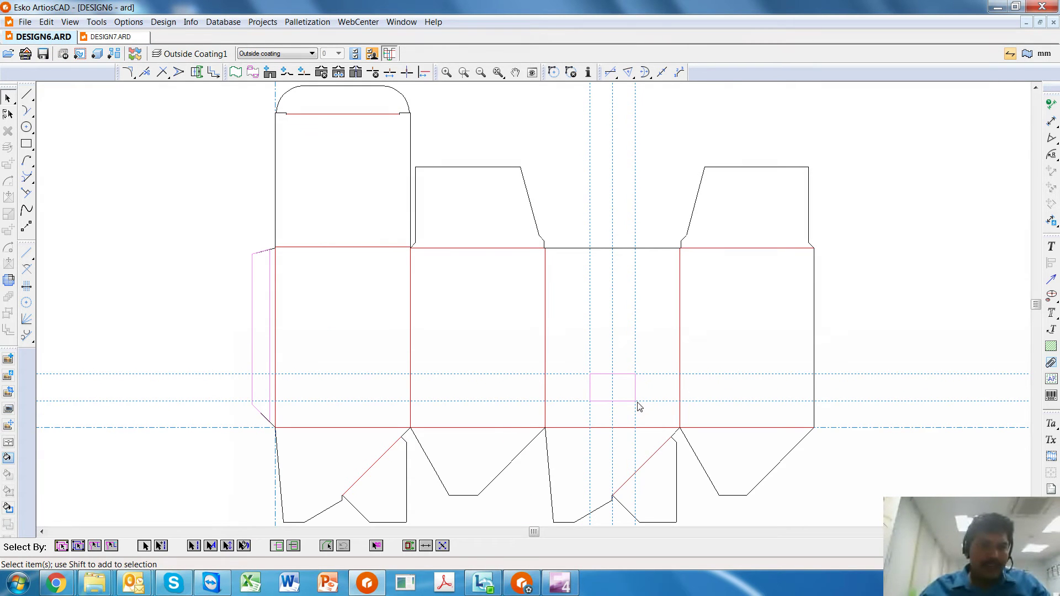
click(22, 23)
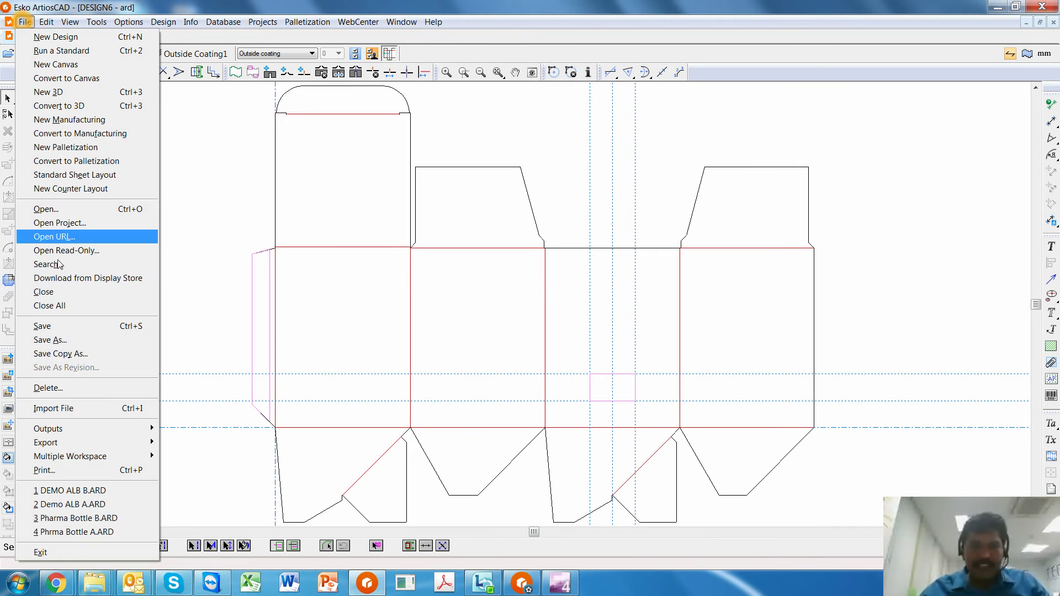
click(52, 342)
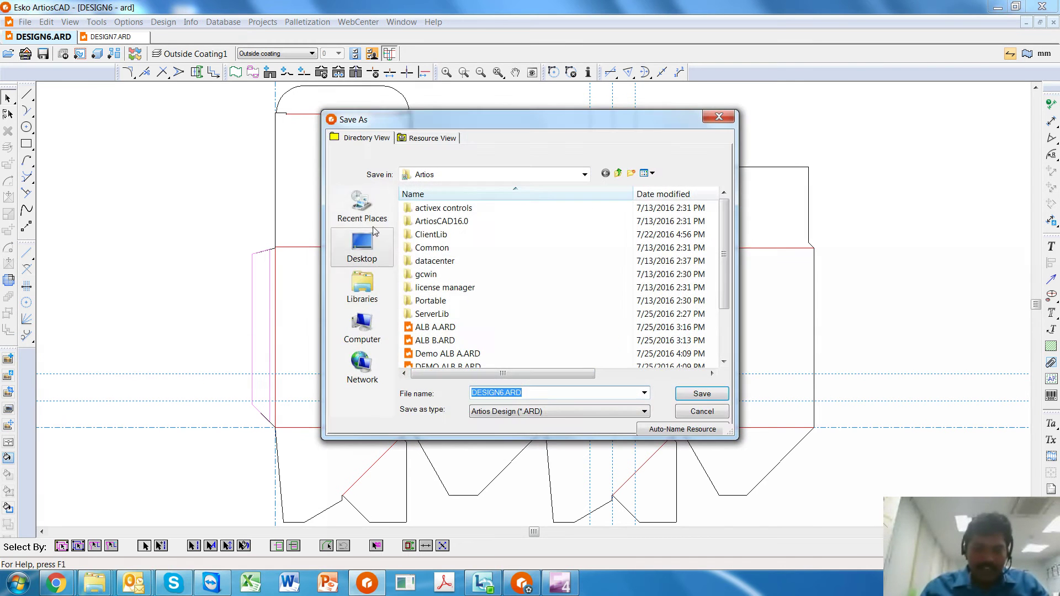
click(415, 138)
double_click(530, 393)
click(387, 381)
text(BALA A)
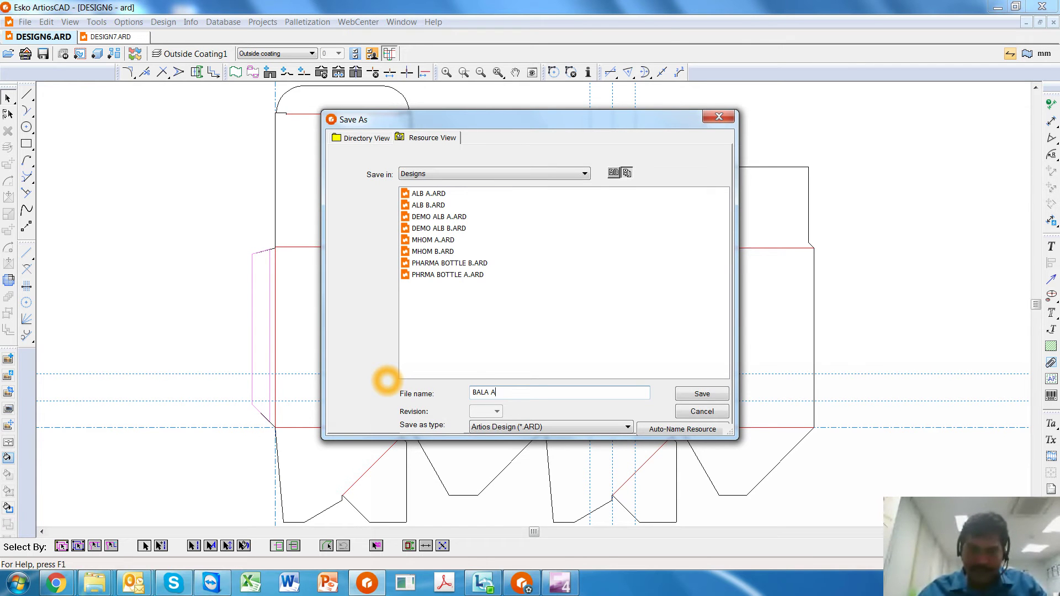
text(LB A)
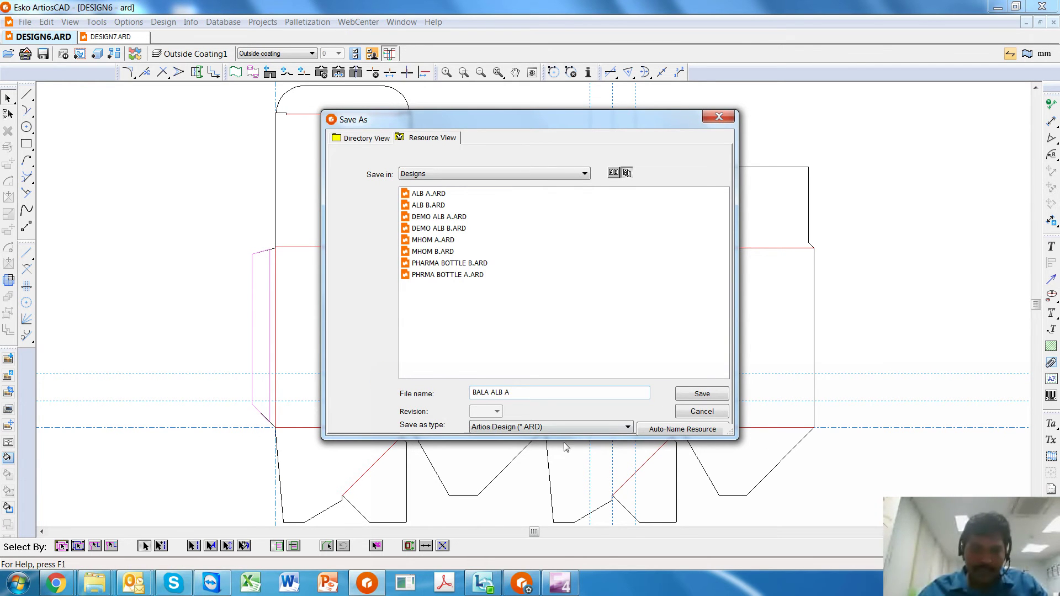
click(701, 394)
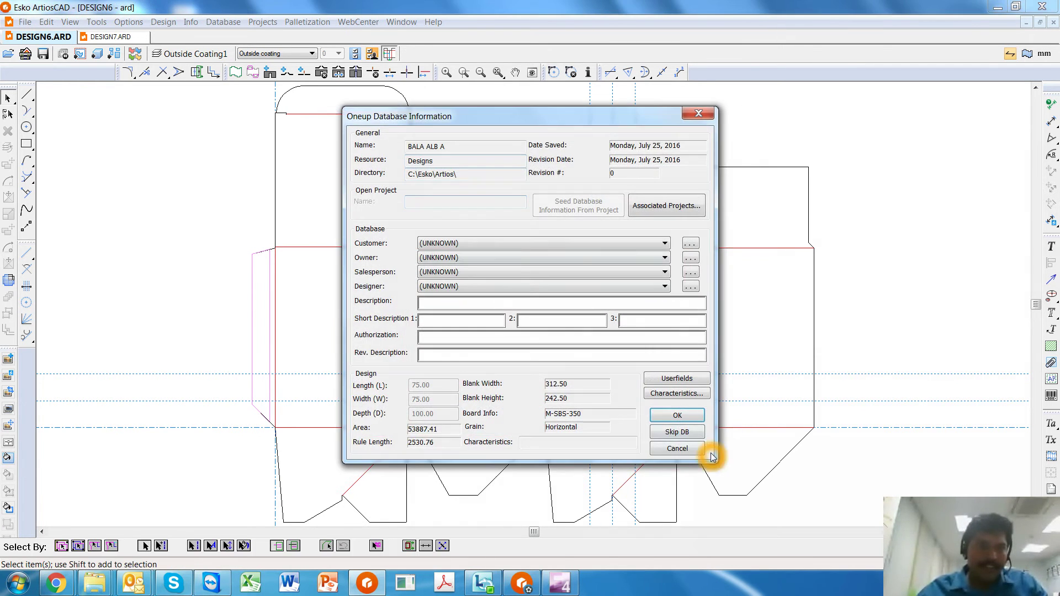
click(675, 414)
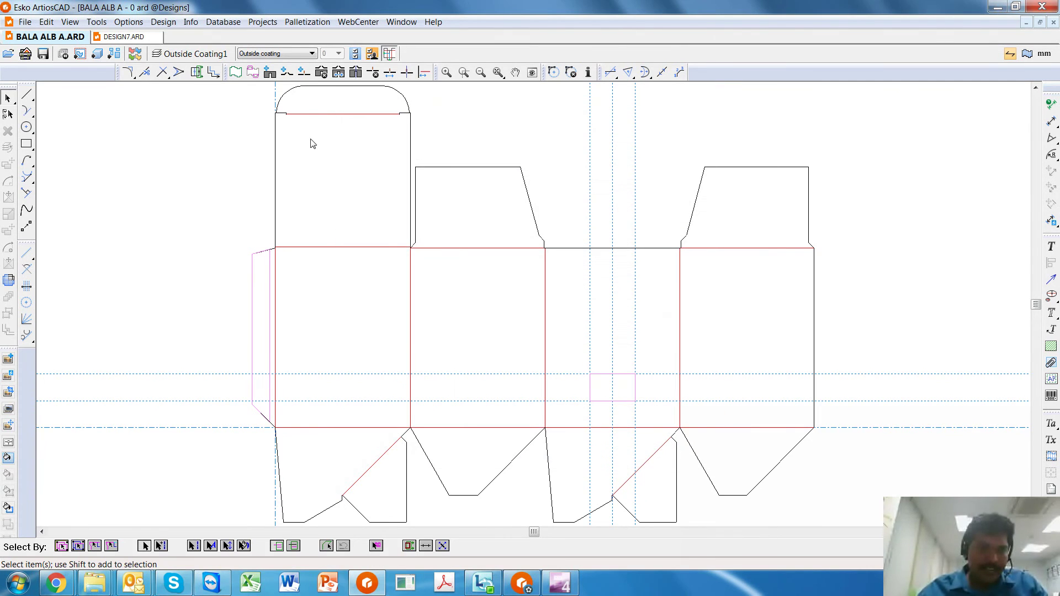
Step: Save DESIGN7 in the Designs resource as BALA ALB B
click(118, 37)
click(25, 21)
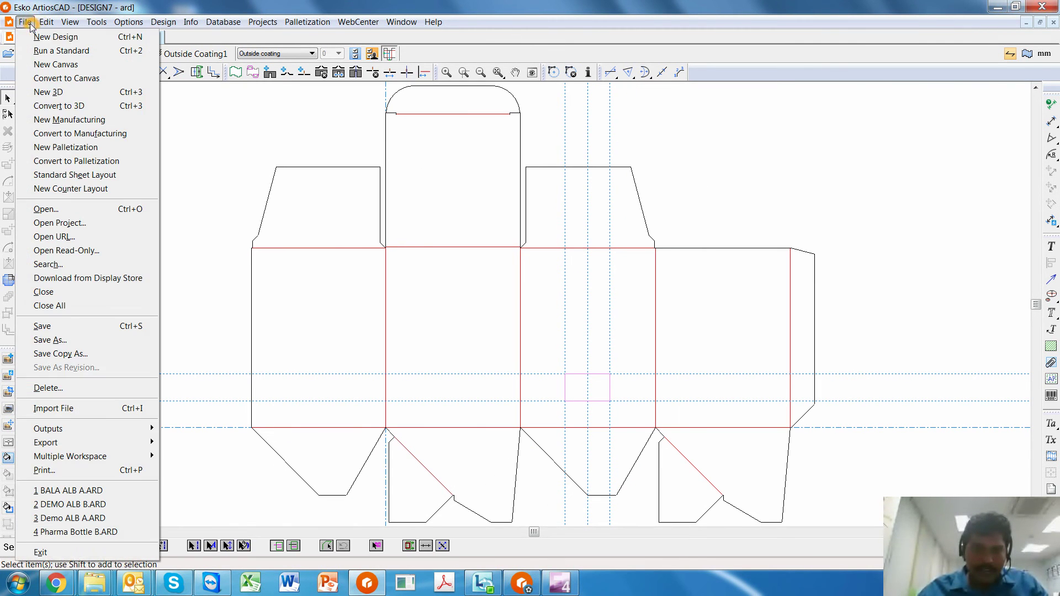
click(81, 341)
click(430, 140)
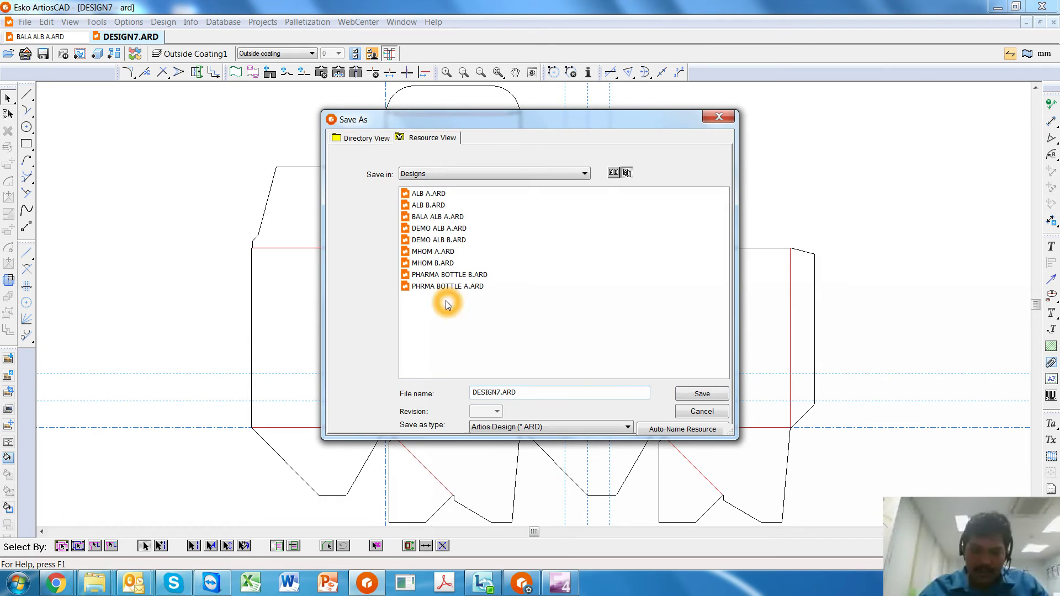
click(437, 217)
double_click(507, 392)
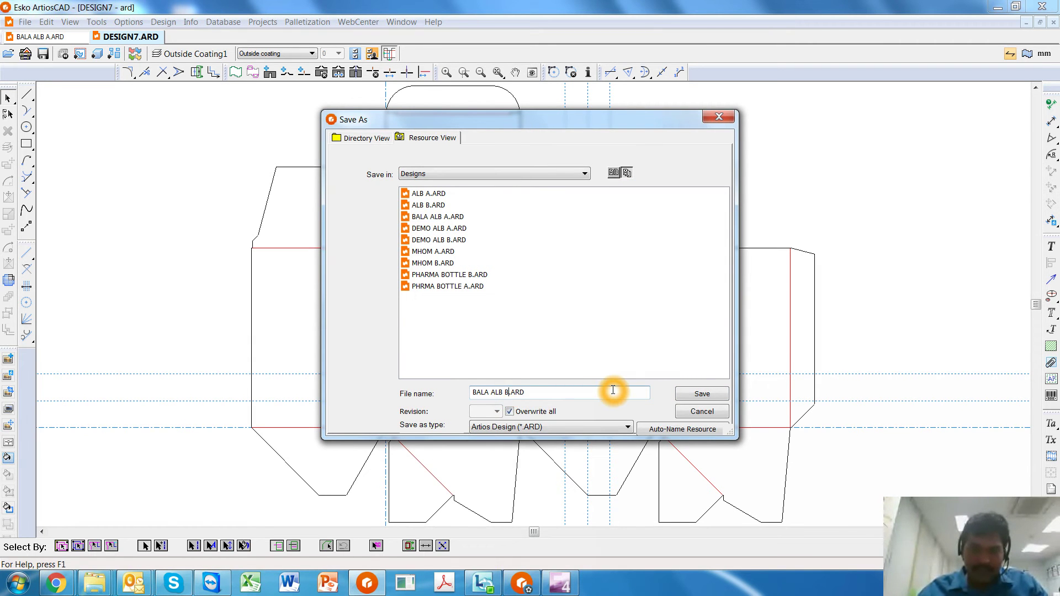
text(B)
click(702, 394)
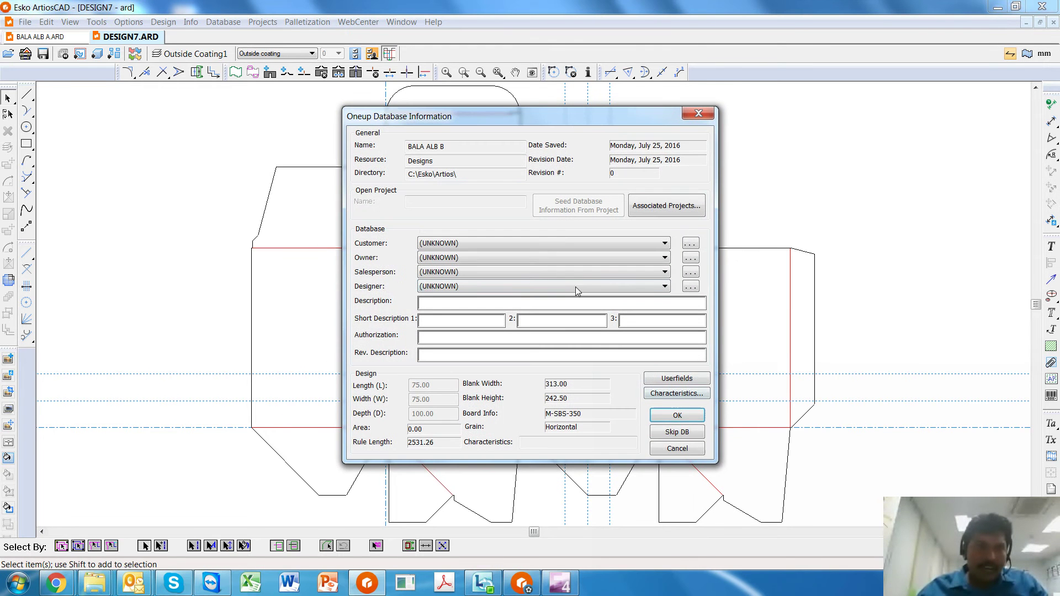
click(677, 415)
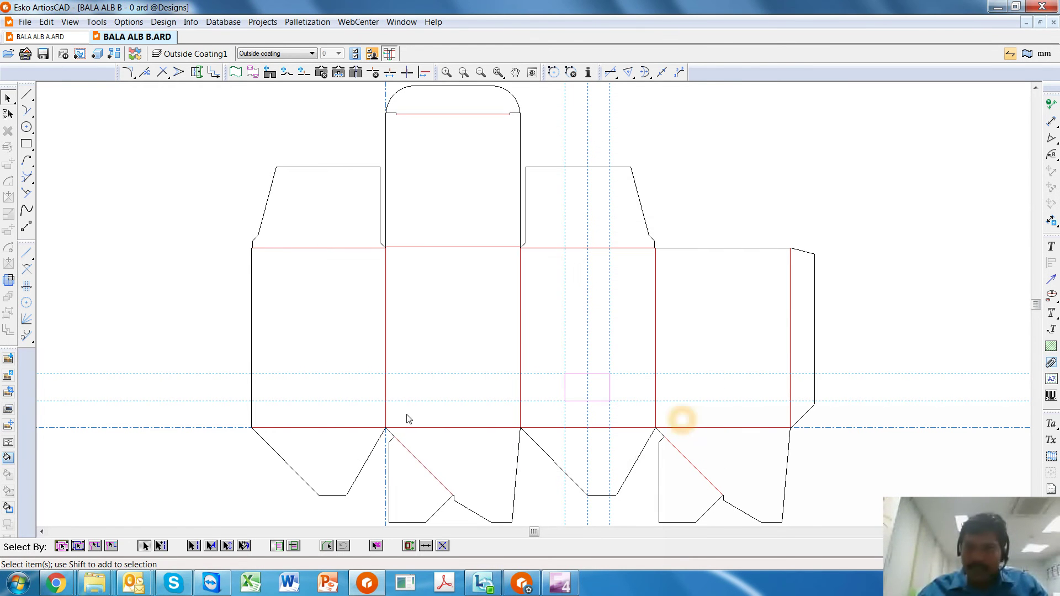
Step: On BALA ALB A, dimension the carton's right-side height from bottom flap to top crease as 152.5
click(72, 36)
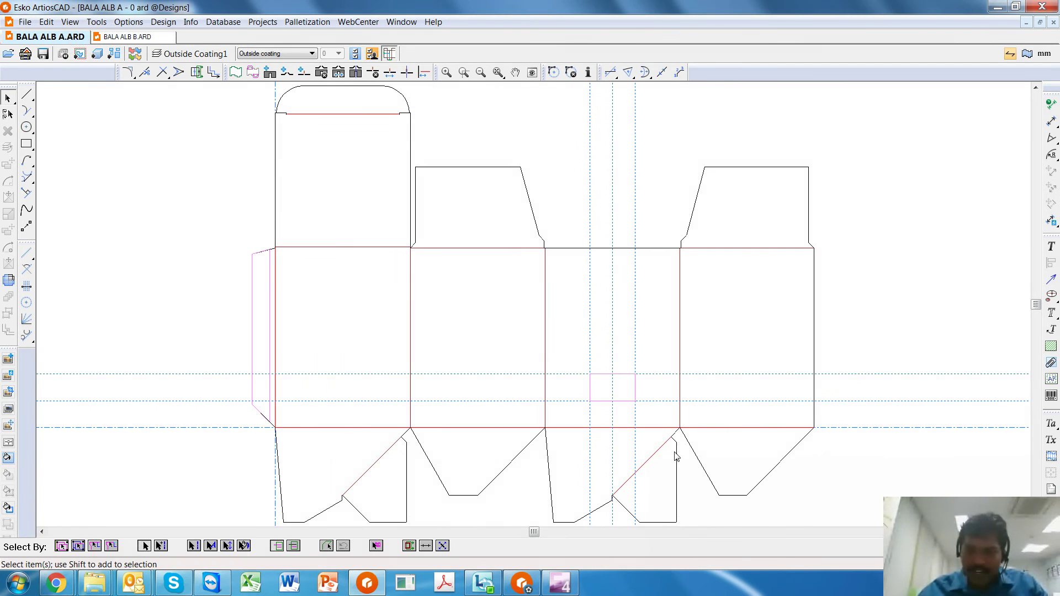
click(1052, 123)
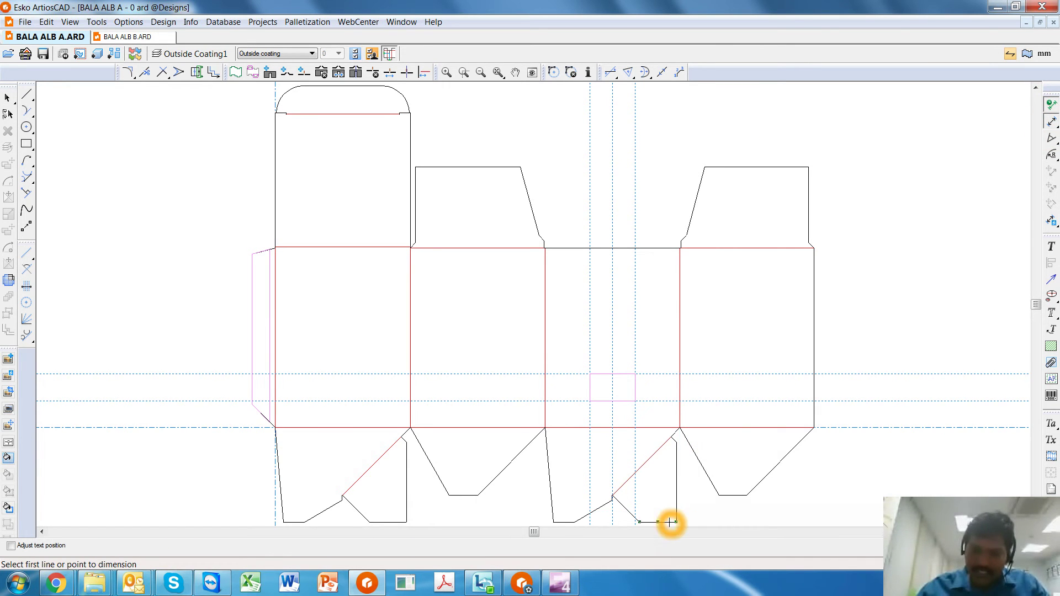
click(662, 521)
click(651, 249)
click(651, 250)
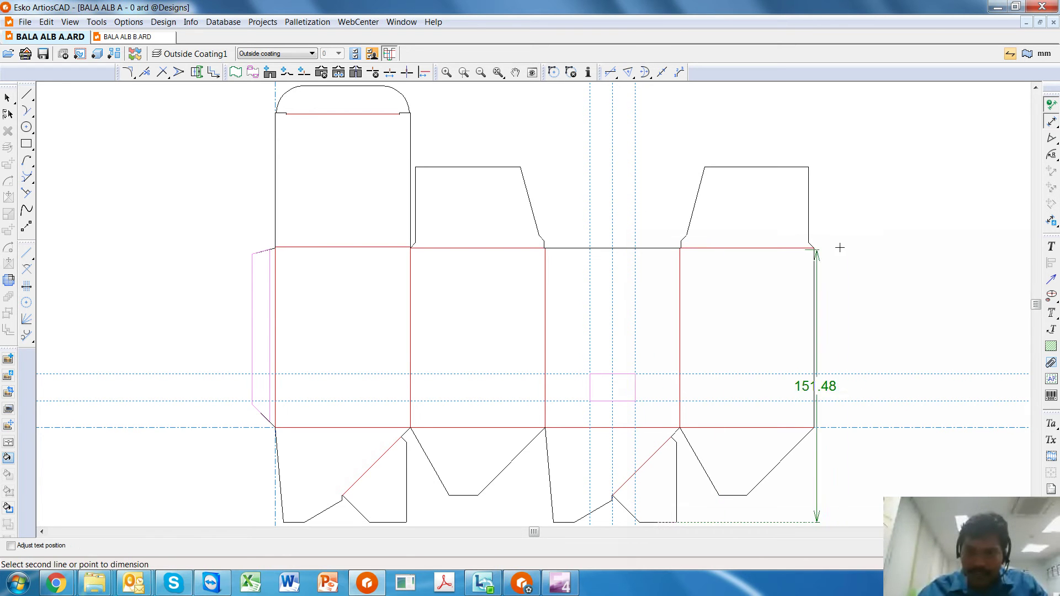
click(813, 249)
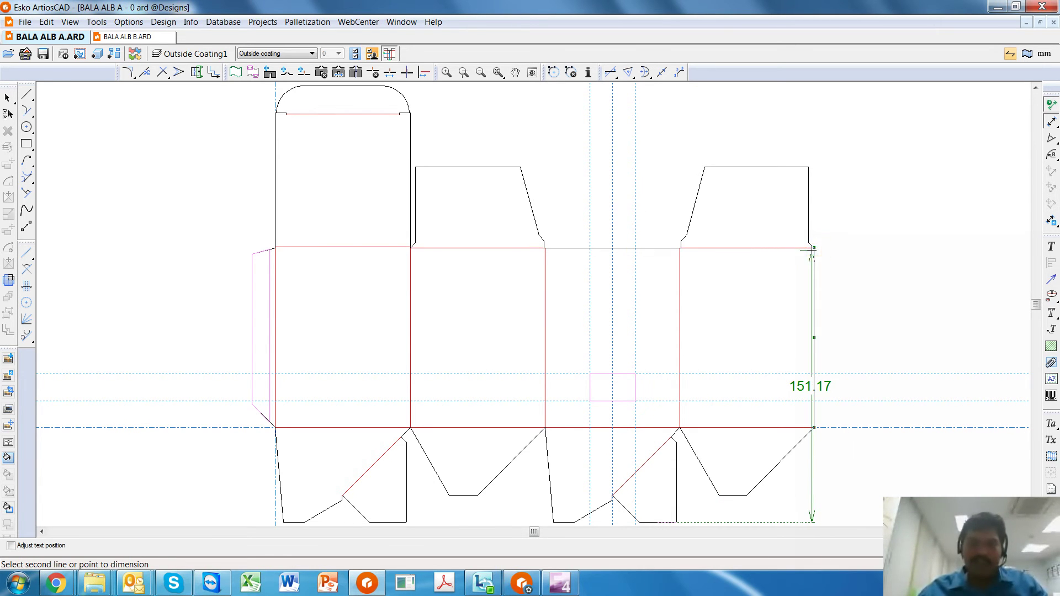
click(813, 248)
click(890, 249)
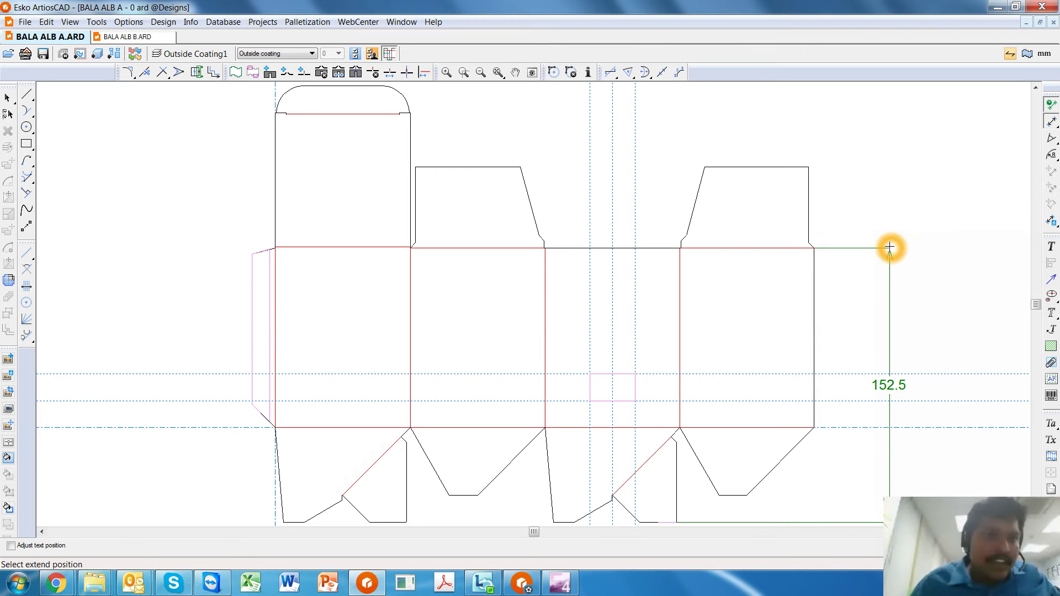
scroll(669, 276, down, 2)
click(623, 265)
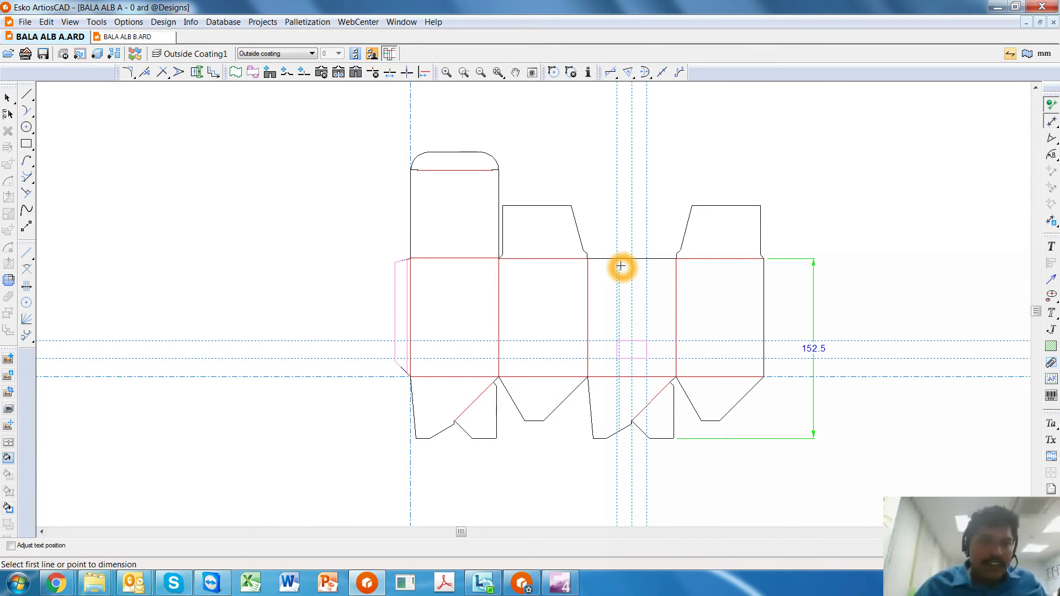
Step: Convert BALA ALB A to a layout using Folding Carton - Metric - Manufacturing parameters
click(81, 54)
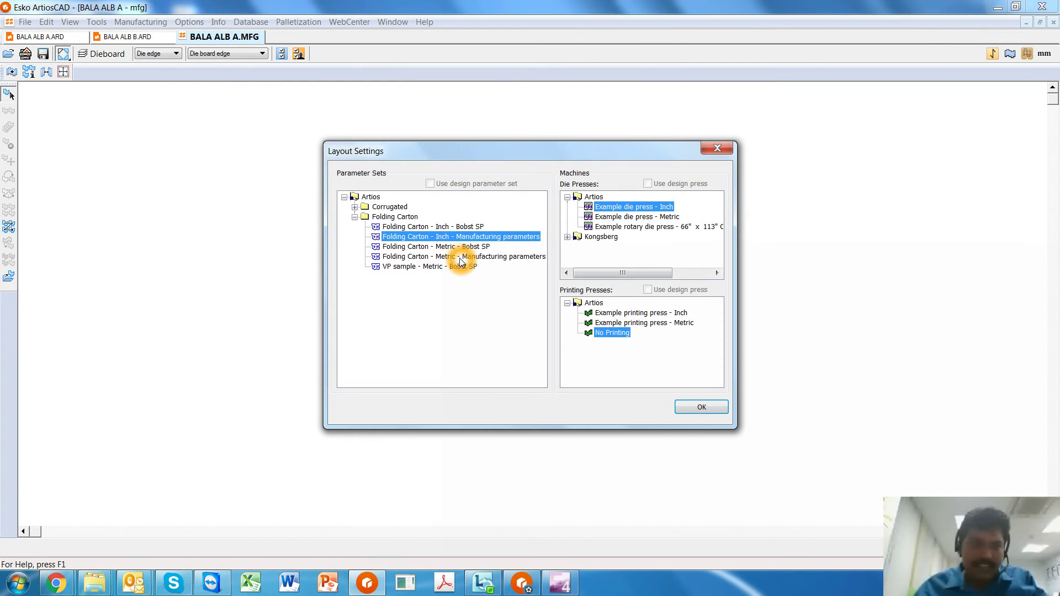
click(449, 258)
click(708, 409)
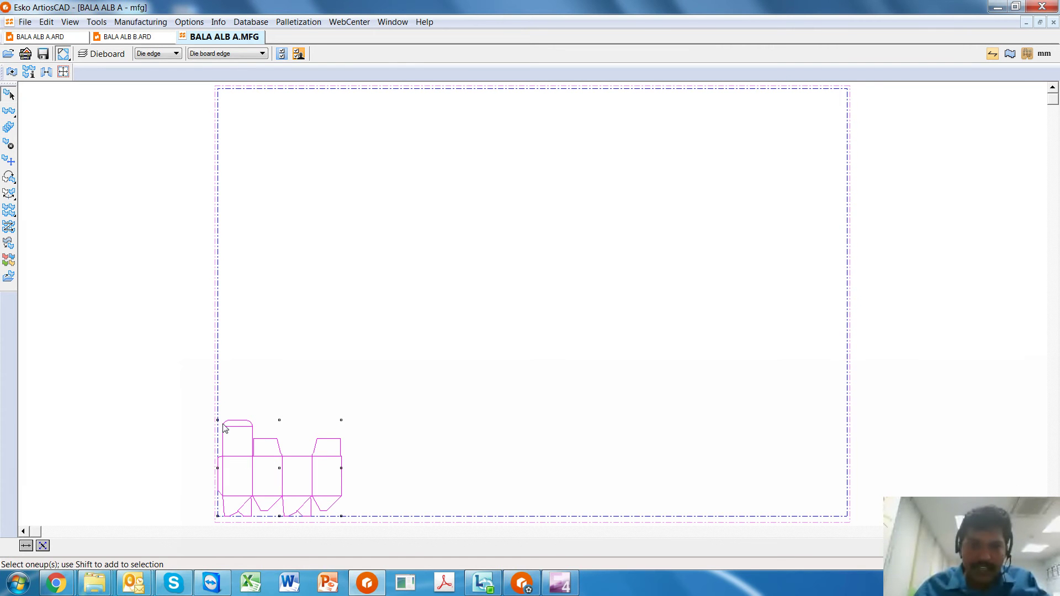
Step: Add the BALA ALB B.ARD one-up beside the first carton
click(11, 71)
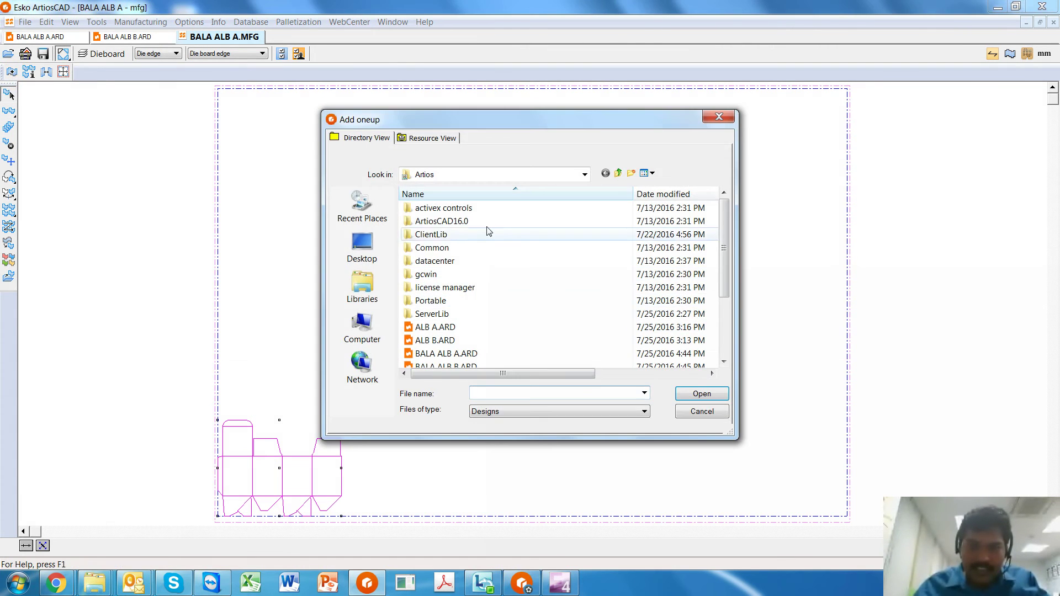
click(459, 367)
click(699, 396)
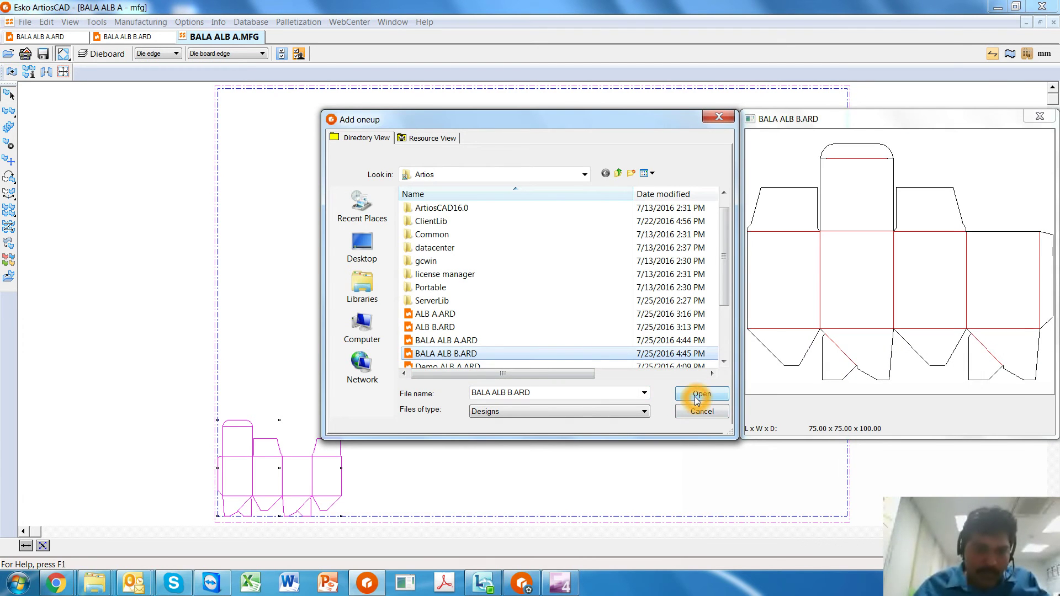
click(482, 412)
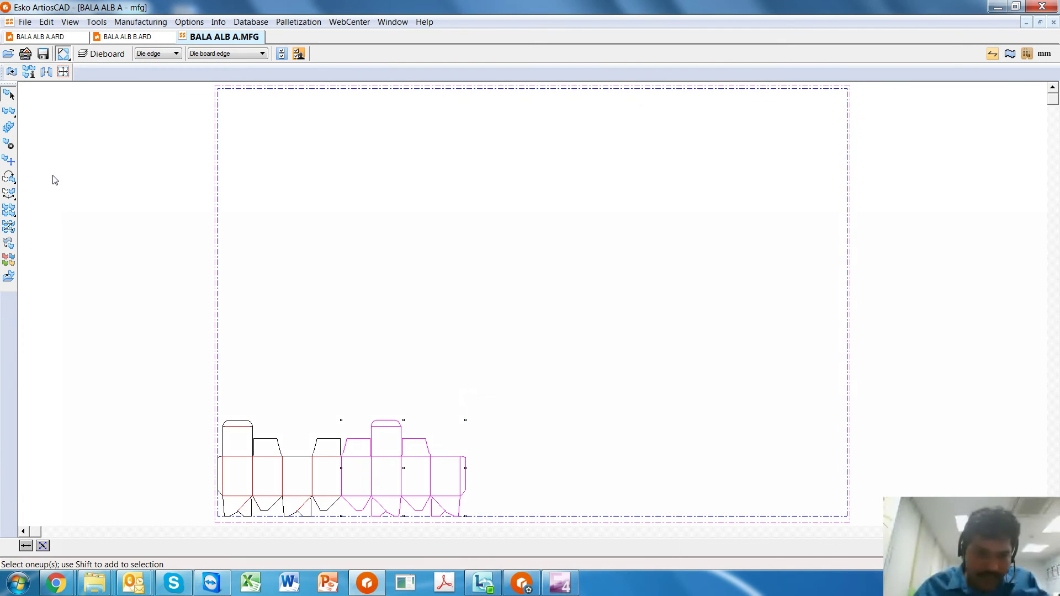
Step: Move the BALA ALB B one-up, unrotated, with a 312.50 horizontal offset
click(14, 165)
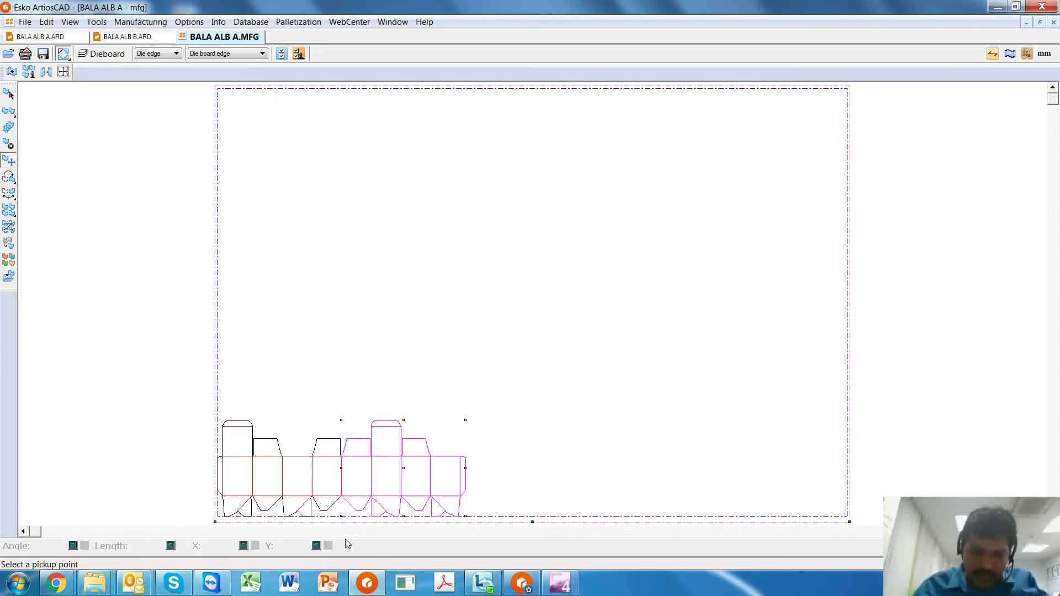
click(342, 517)
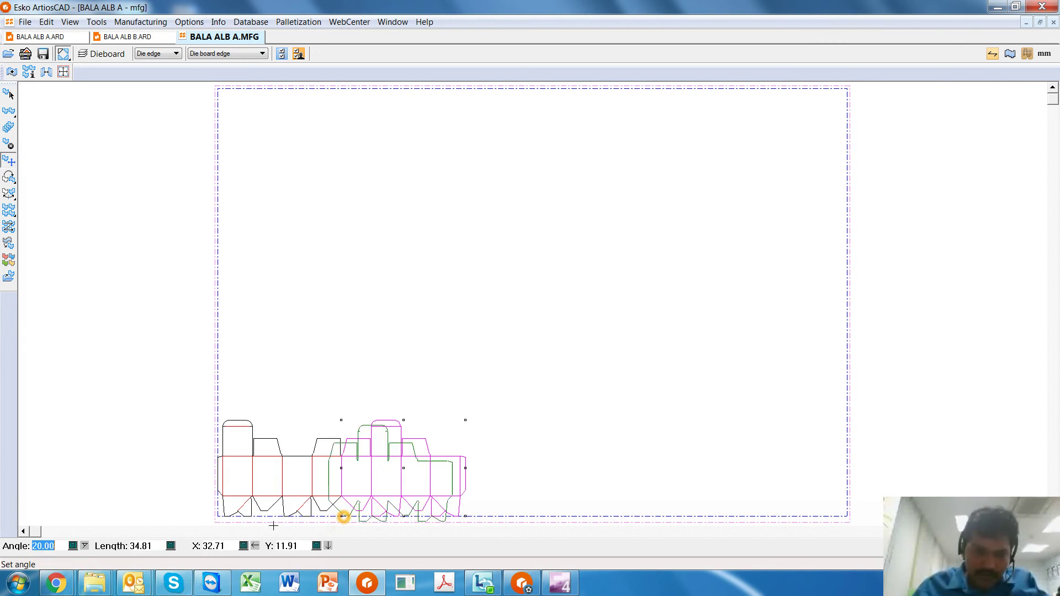
click(224, 516)
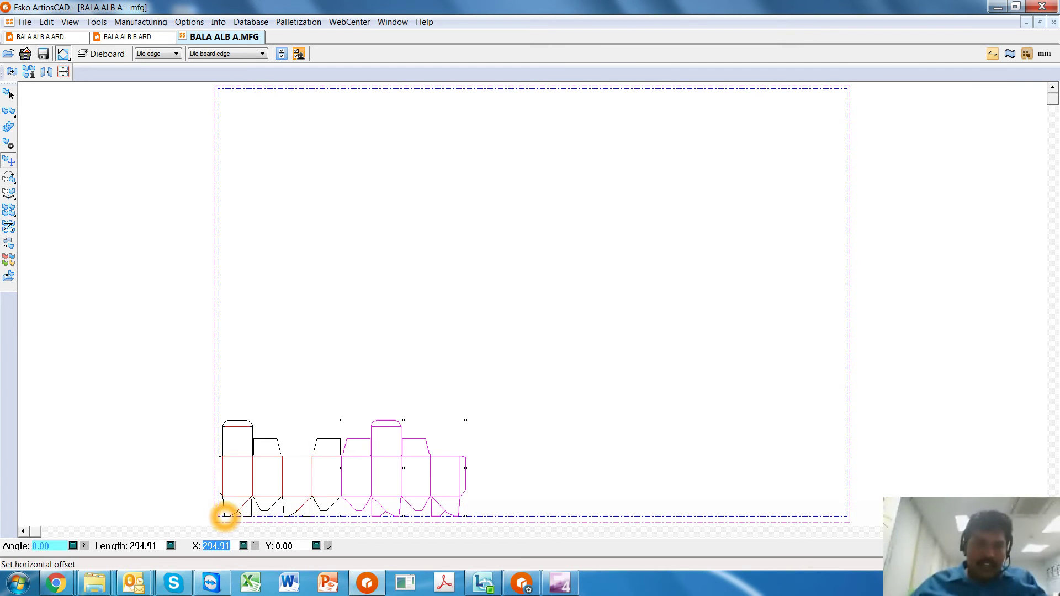
scroll(221, 515, up, 5)
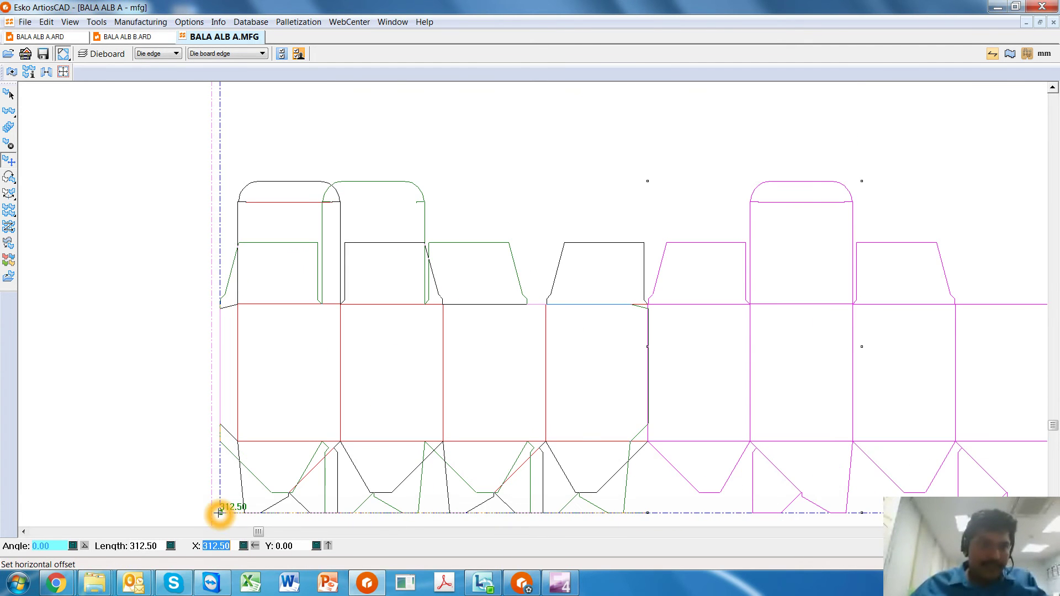
click(219, 514)
scroll(437, 421, down, 2)
scroll(396, 393, down, 2)
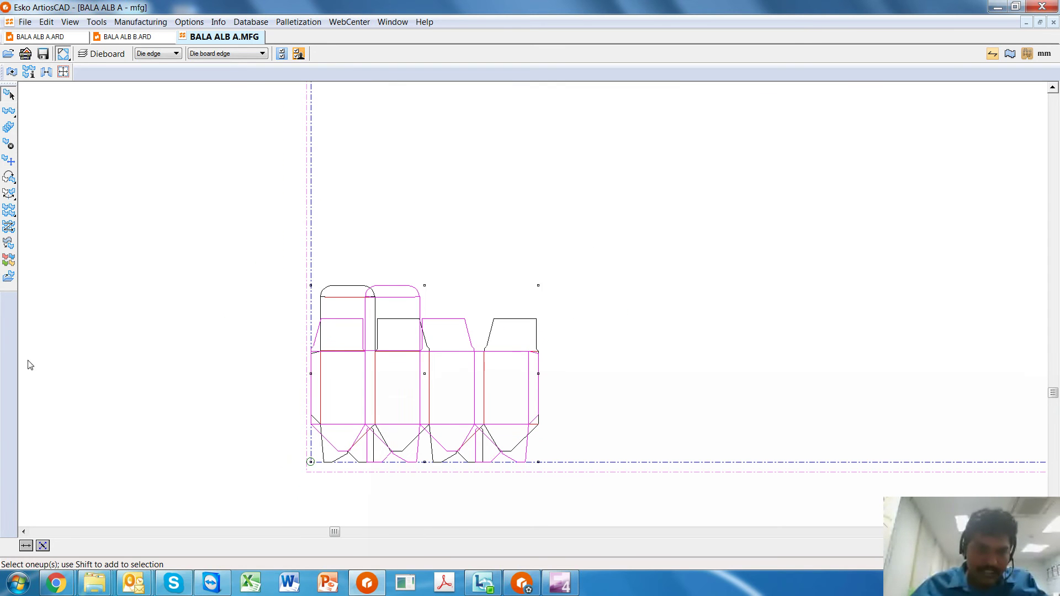
Step: Try shifting the one-up upward at 0 degrees by 15, then undo that shift
click(10, 160)
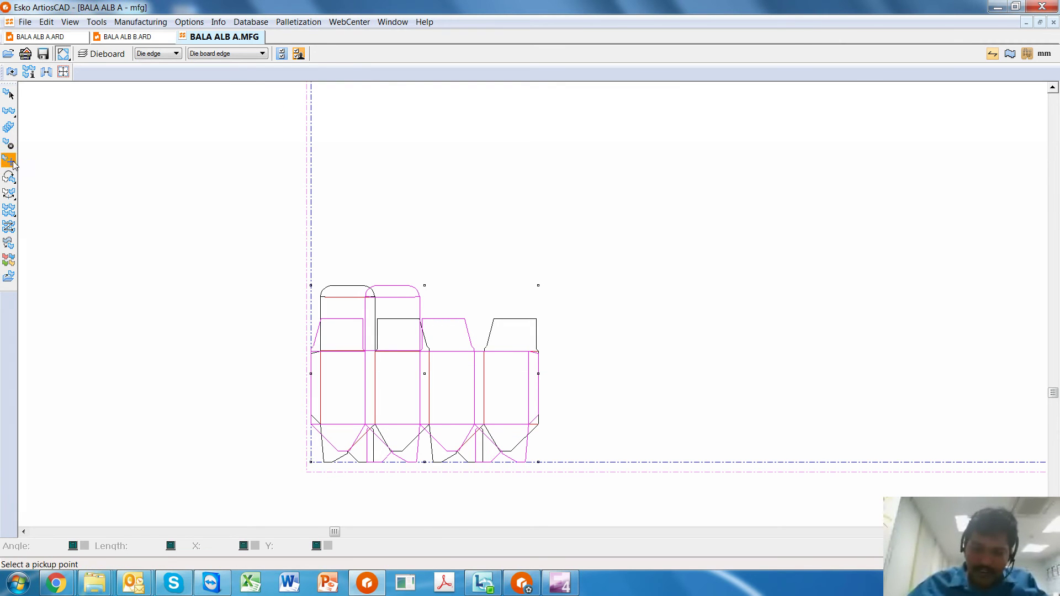
click(311, 462)
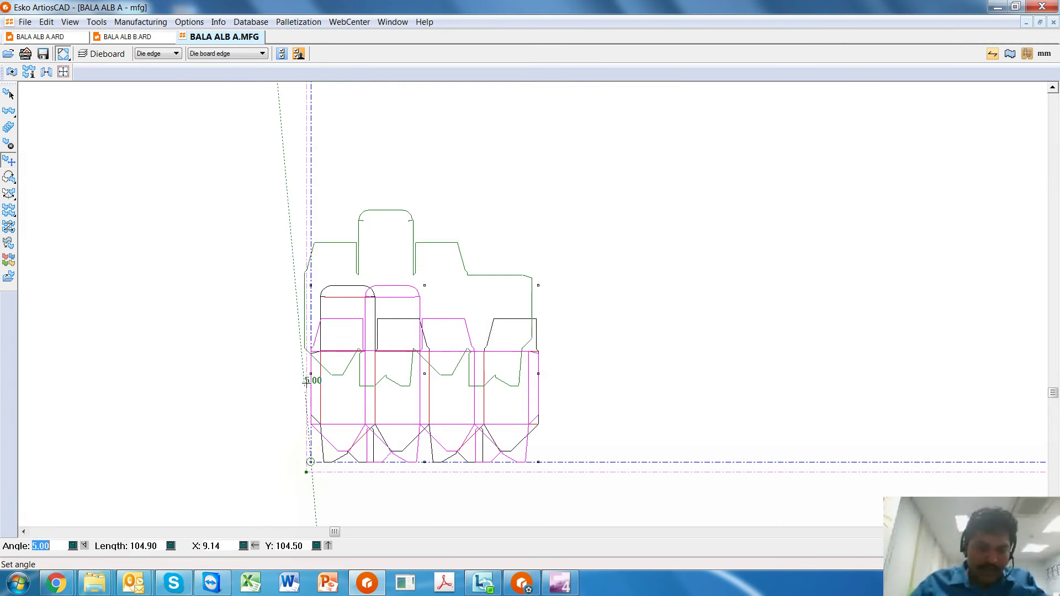
click(309, 379)
click(310, 381)
text(152)
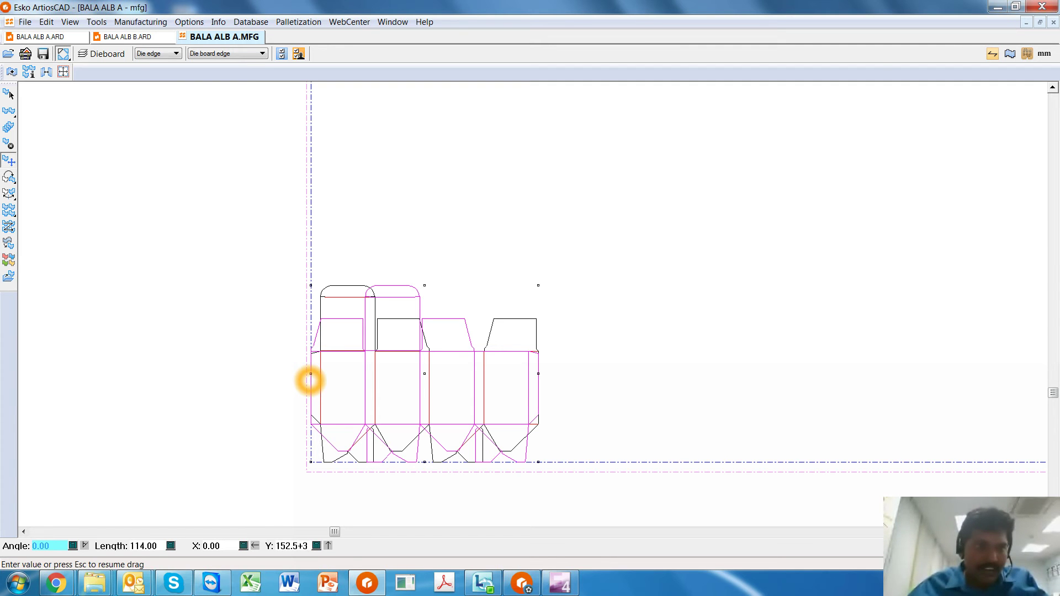
key(Return)
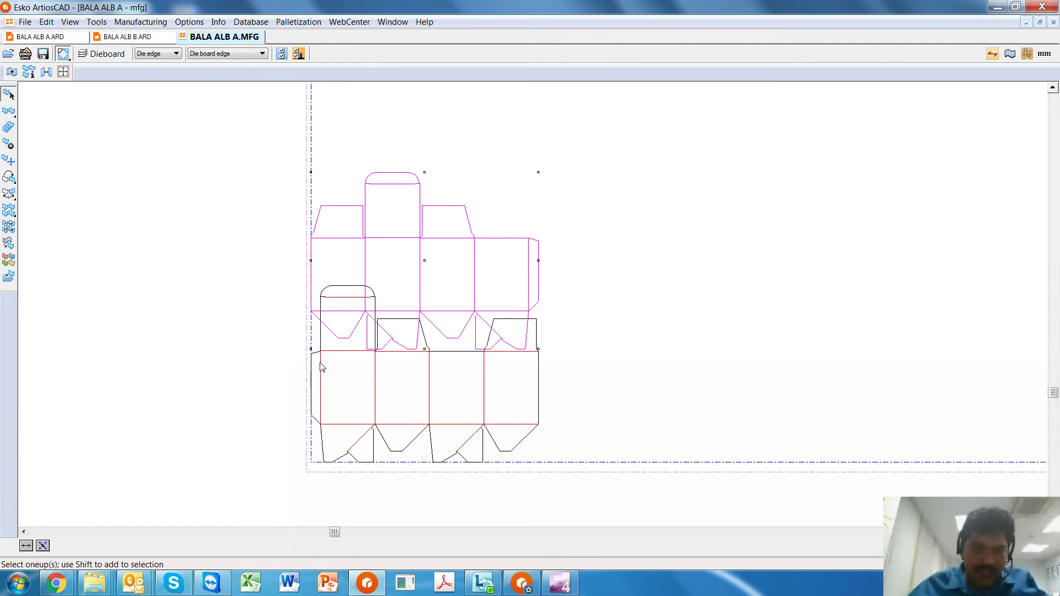
key(ctrl+z)
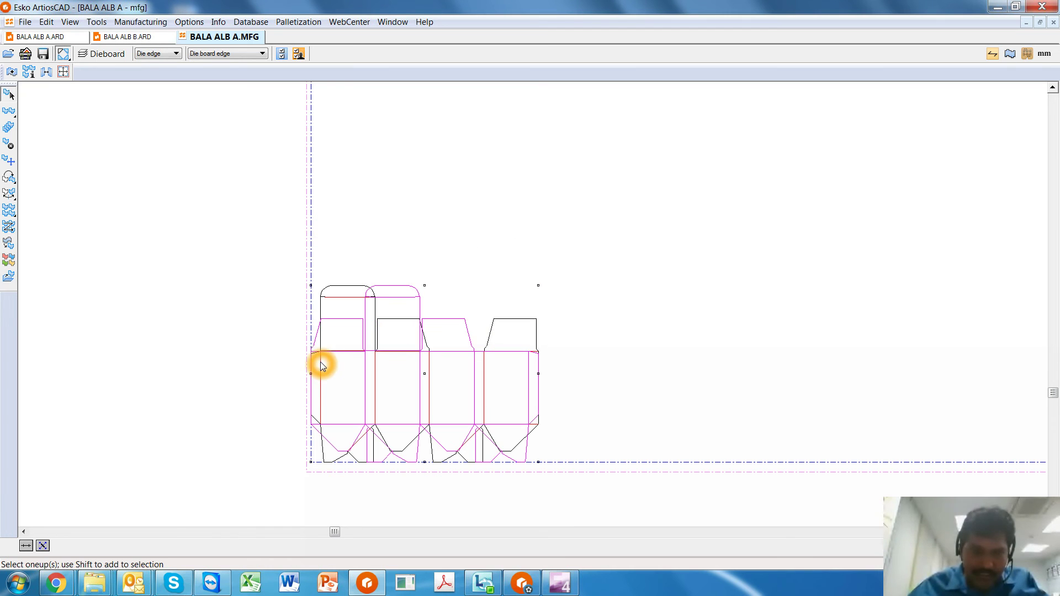
Step: Change the one-up's flute/grain (Yes), then move it up 152.5+3 above BALA ALB A
click(8, 177)
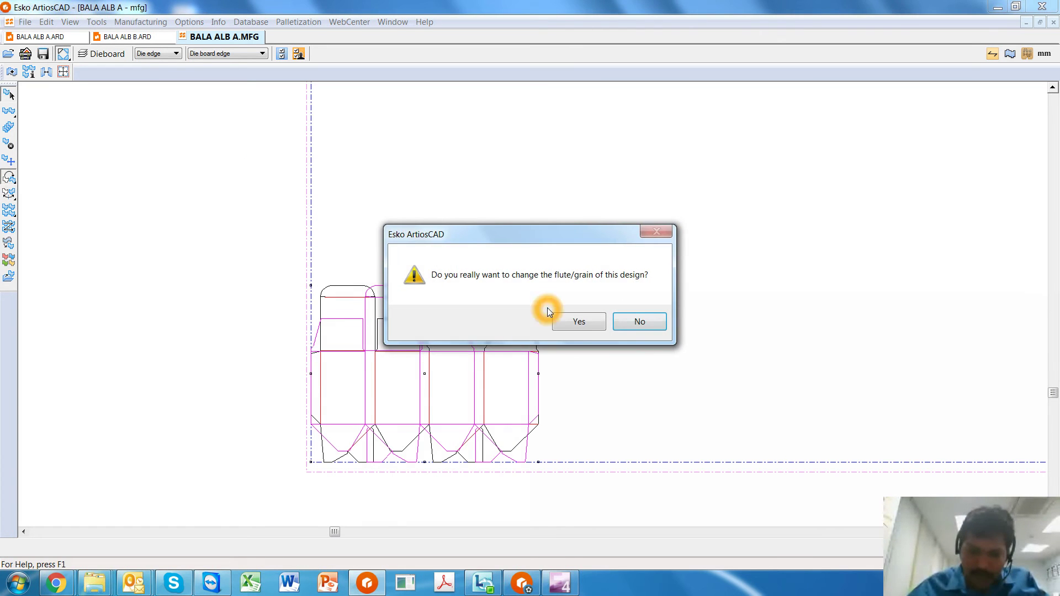
click(578, 321)
click(314, 460)
click(311, 462)
click(312, 418)
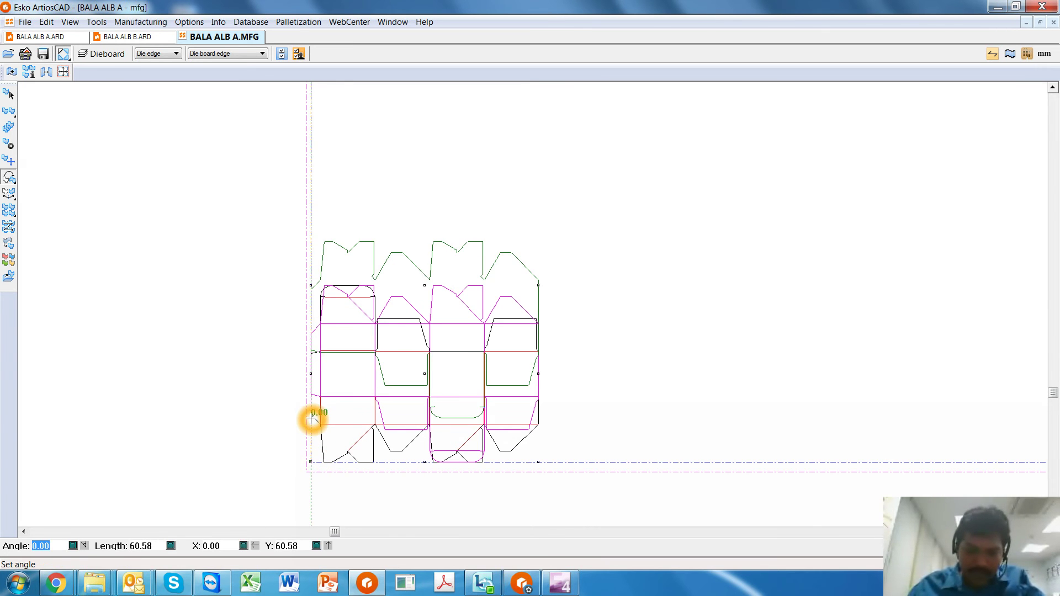
key(Return)
text(1)
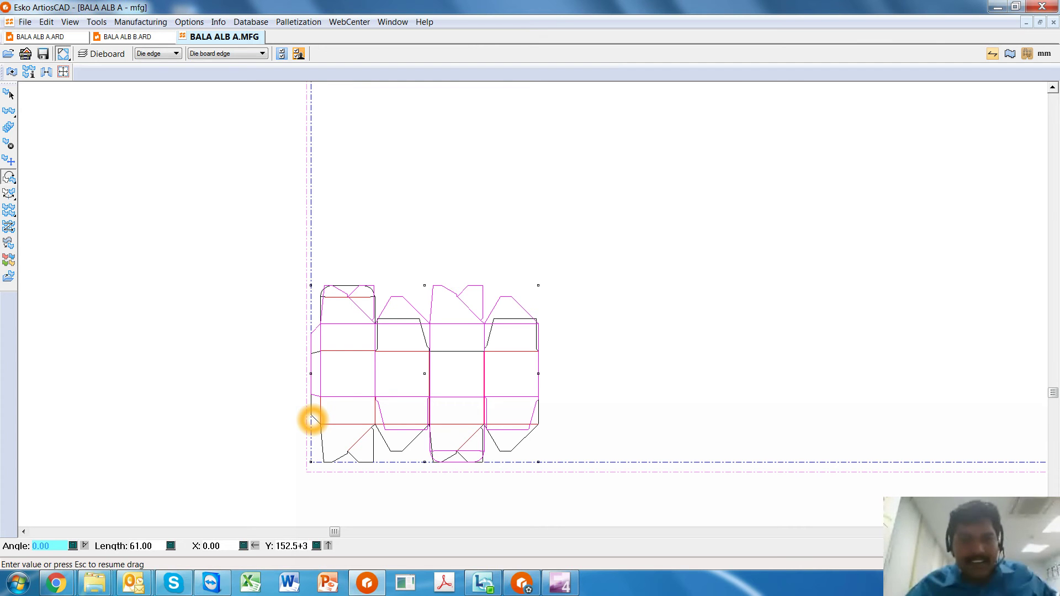
text(52.5+3)
key(Return)
Step: Select the lower carton row in the layout
scroll(235, 370, down, 1)
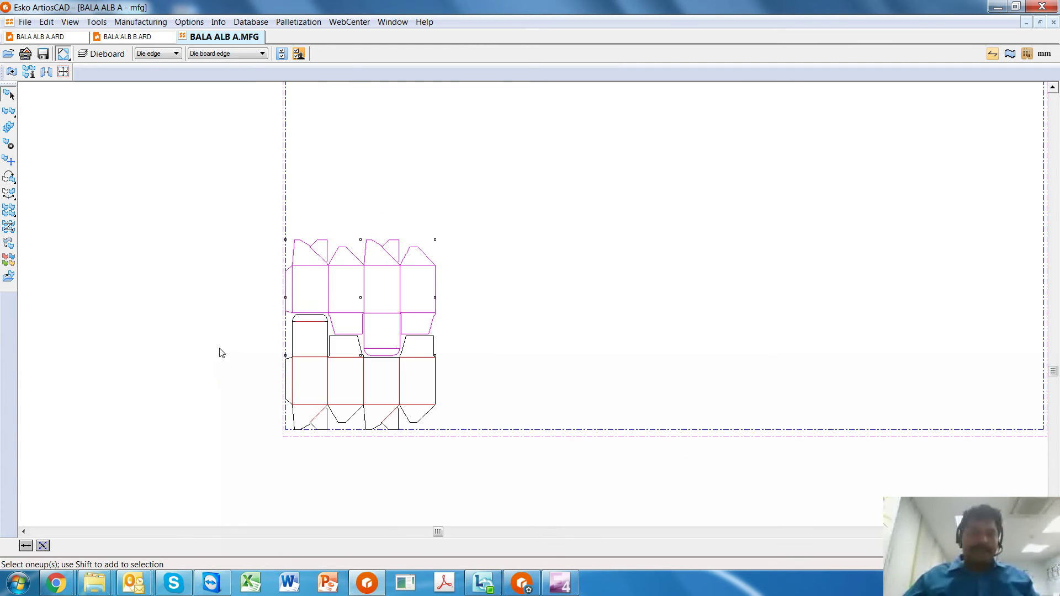
click(332, 308)
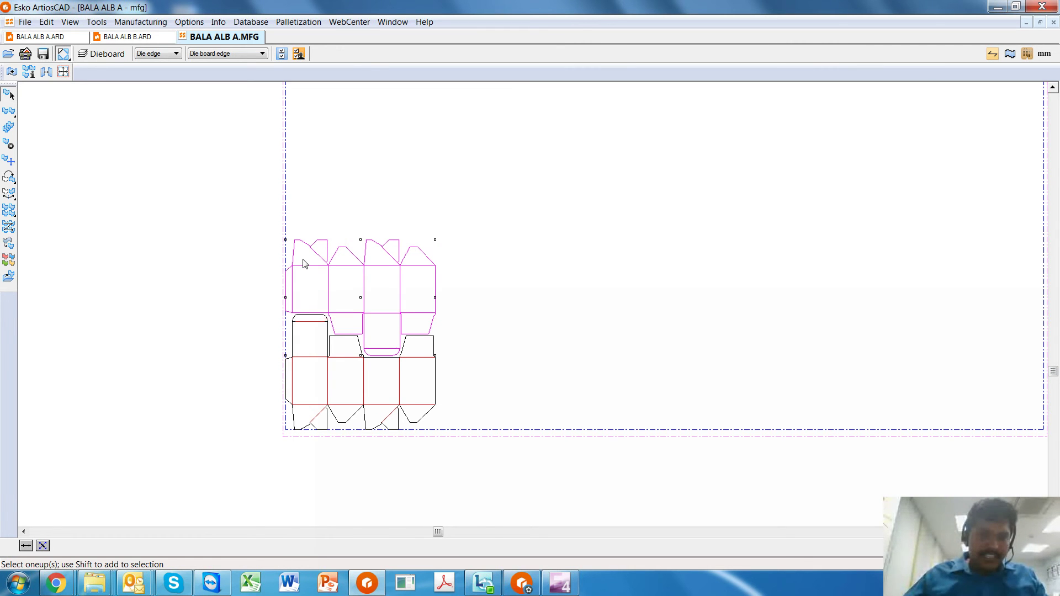
scroll(390, 308, down, 2)
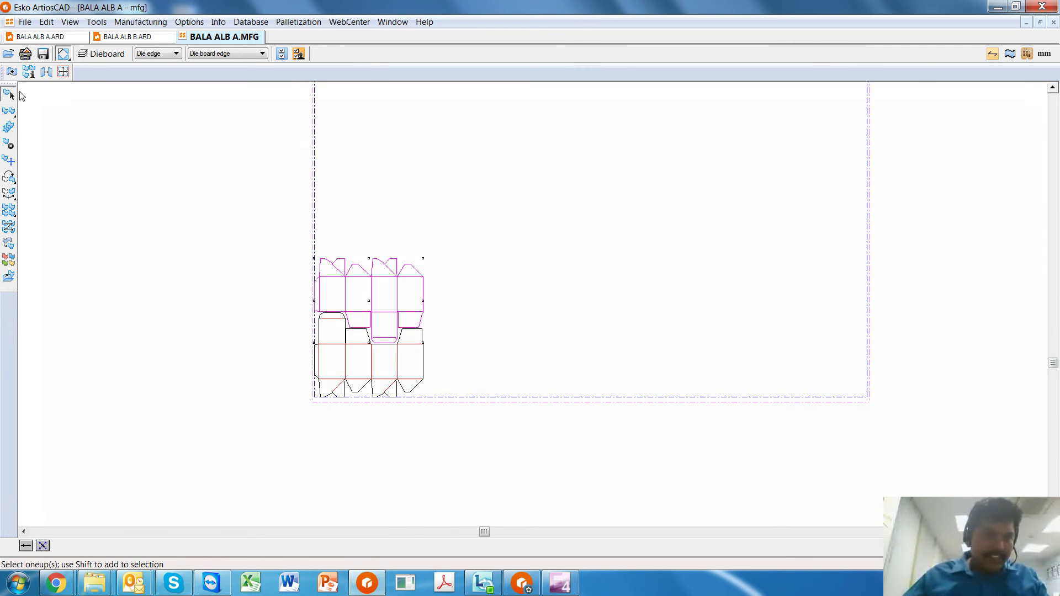
click(360, 355)
scroll(132, 379, down, 2)
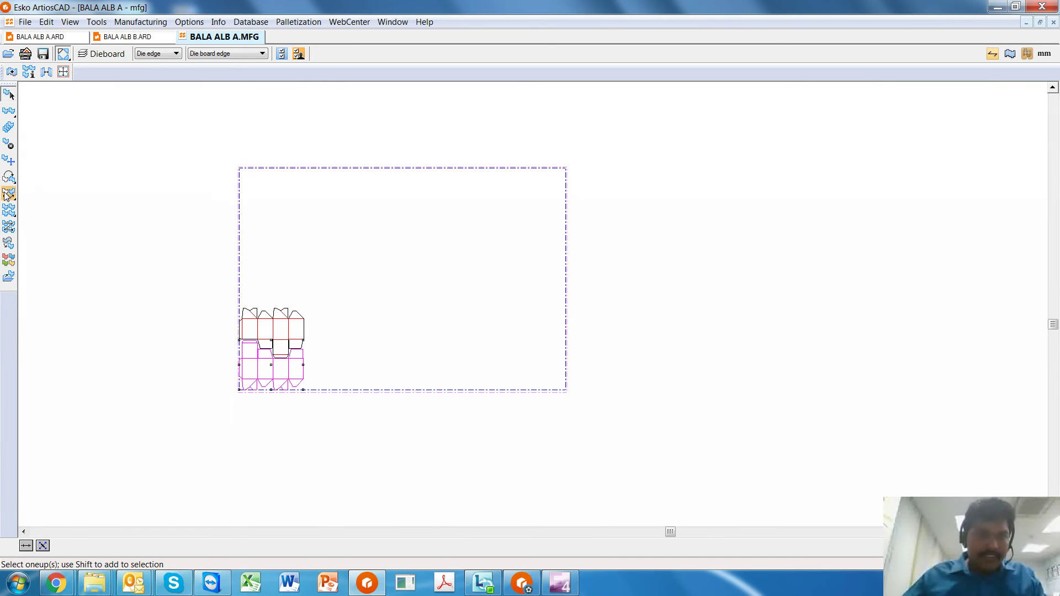
Step: Set the vertical (Y primary) gutter distance to 155.5
click(29, 73)
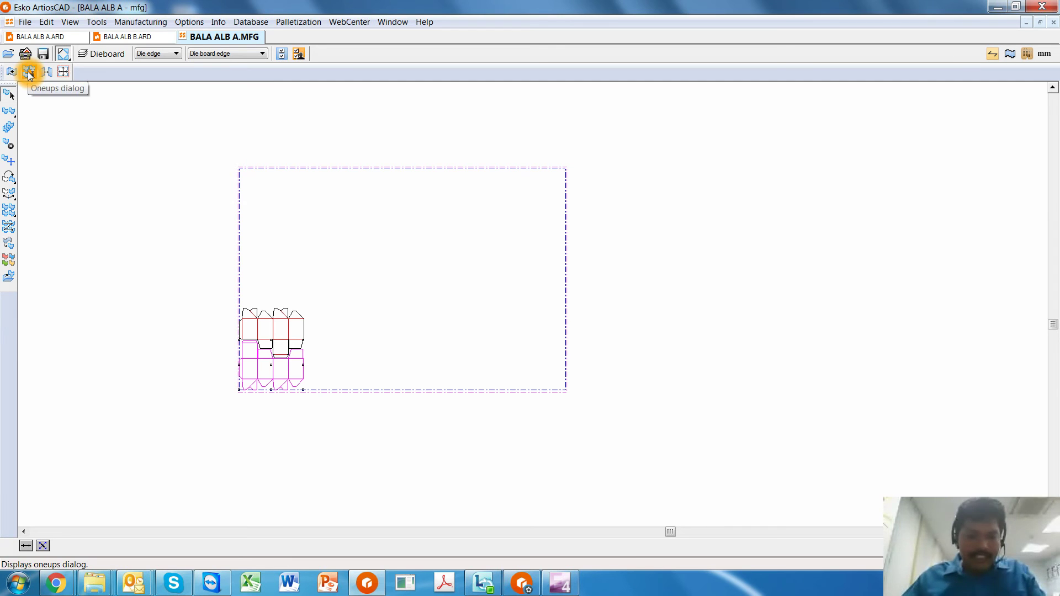
click(47, 72)
click(157, 98)
double_click(166, 109)
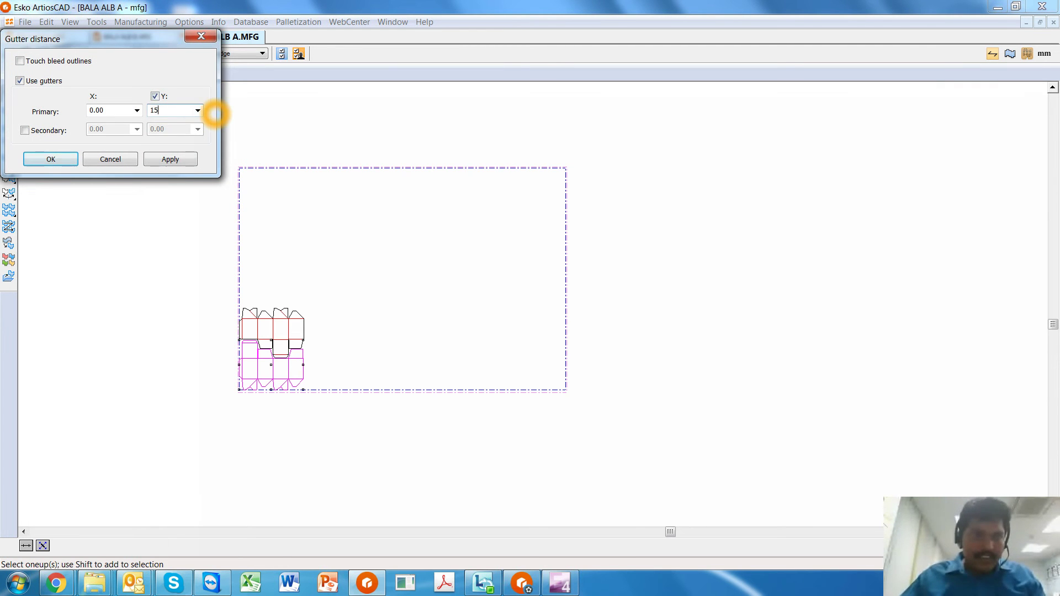
text(155.5)
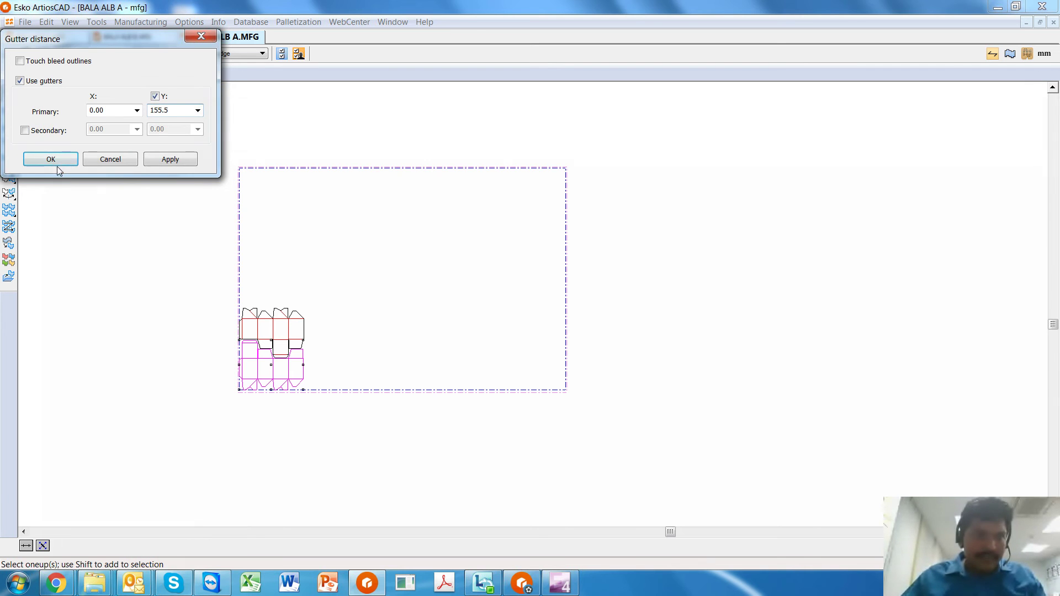
click(58, 161)
click(50, 78)
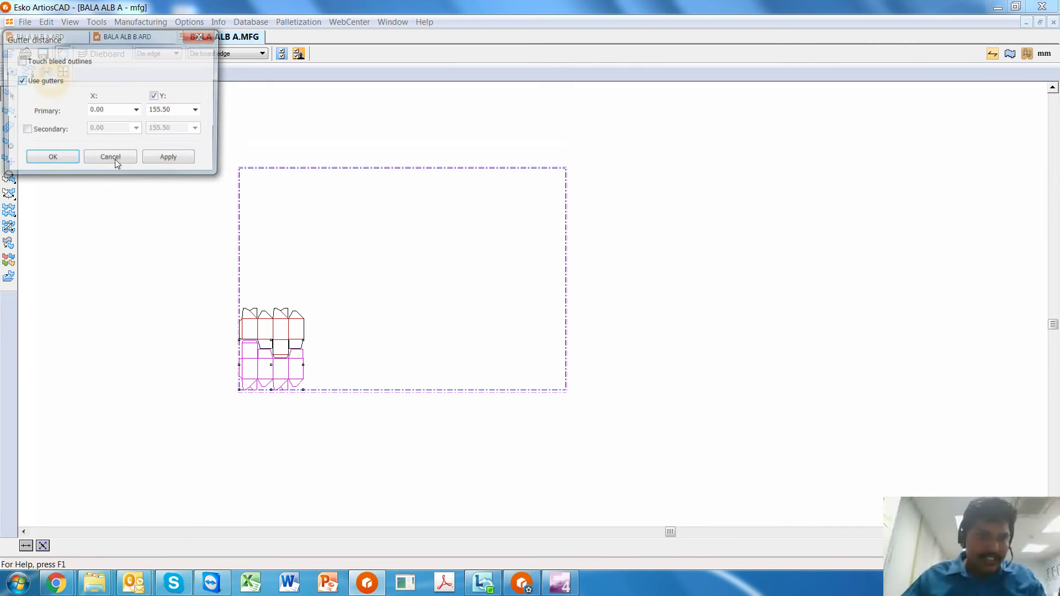
click(46, 160)
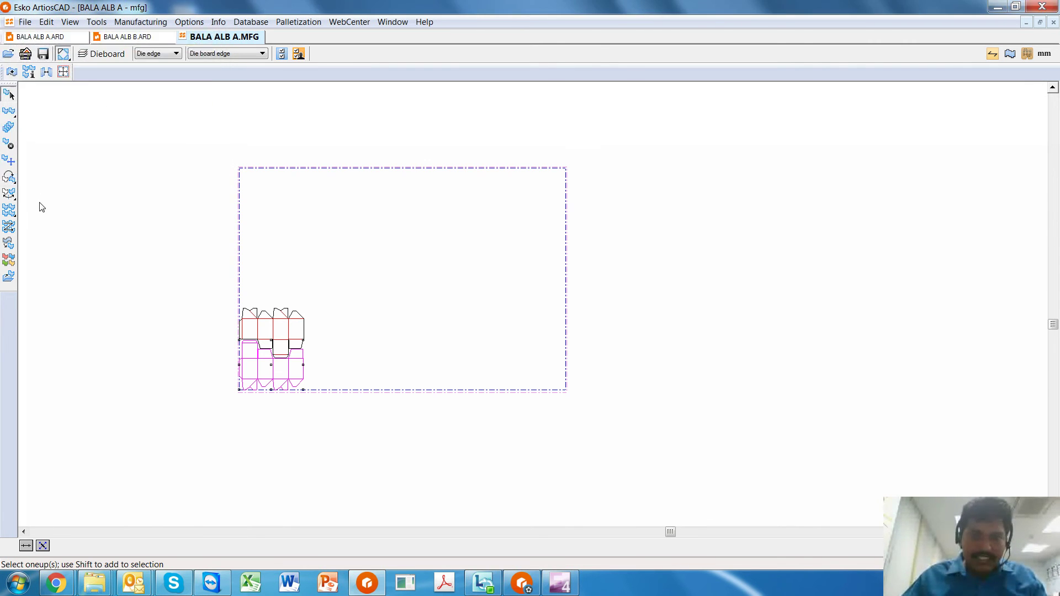
Step: Straight nest the row into a 15-up grid, then nest the second carton between rows
click(9, 212)
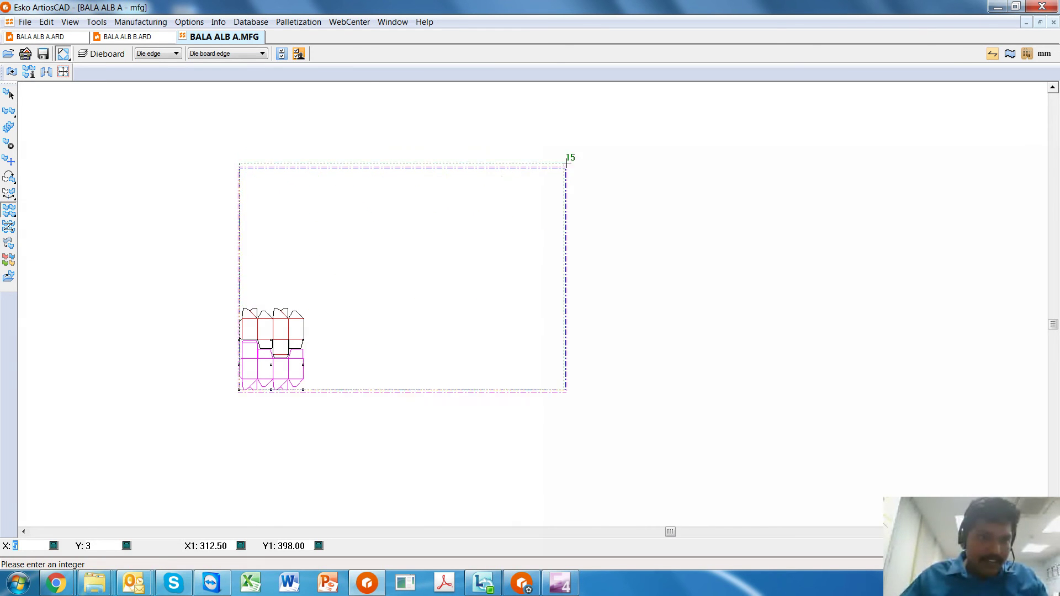
click(592, 160)
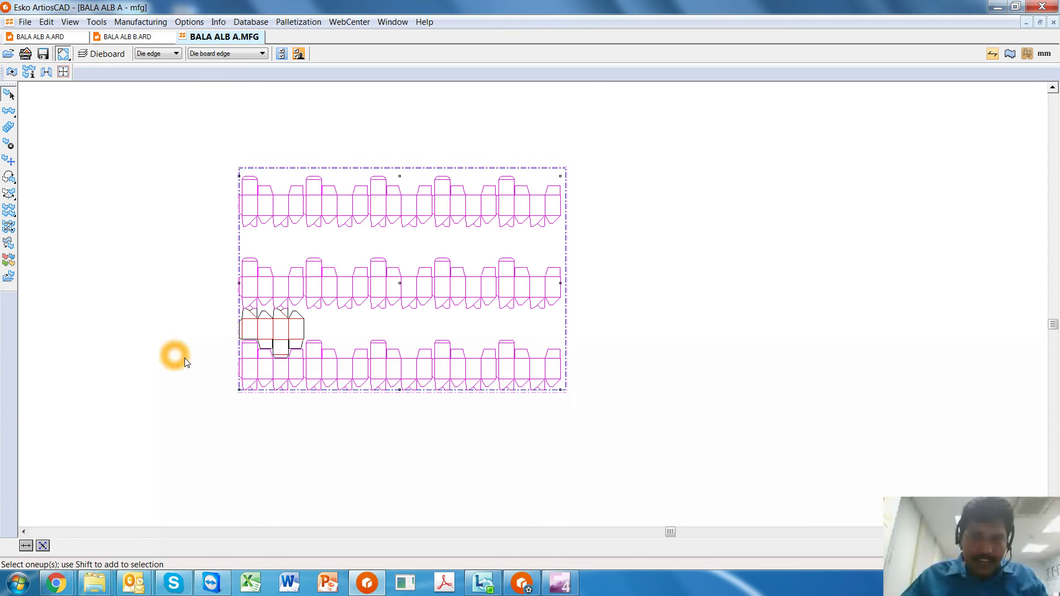
click(273, 338)
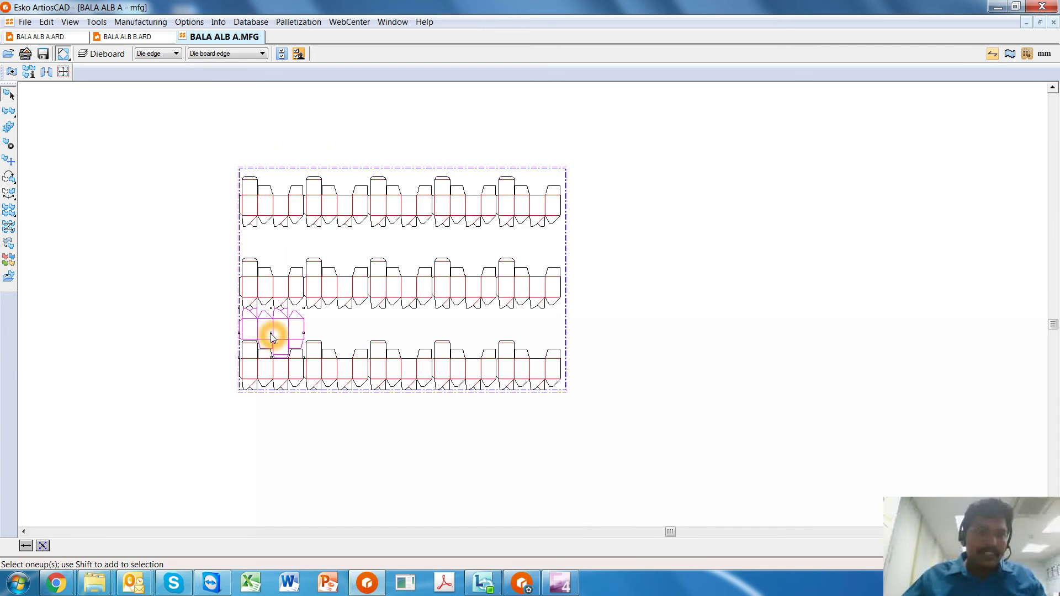
click(10, 210)
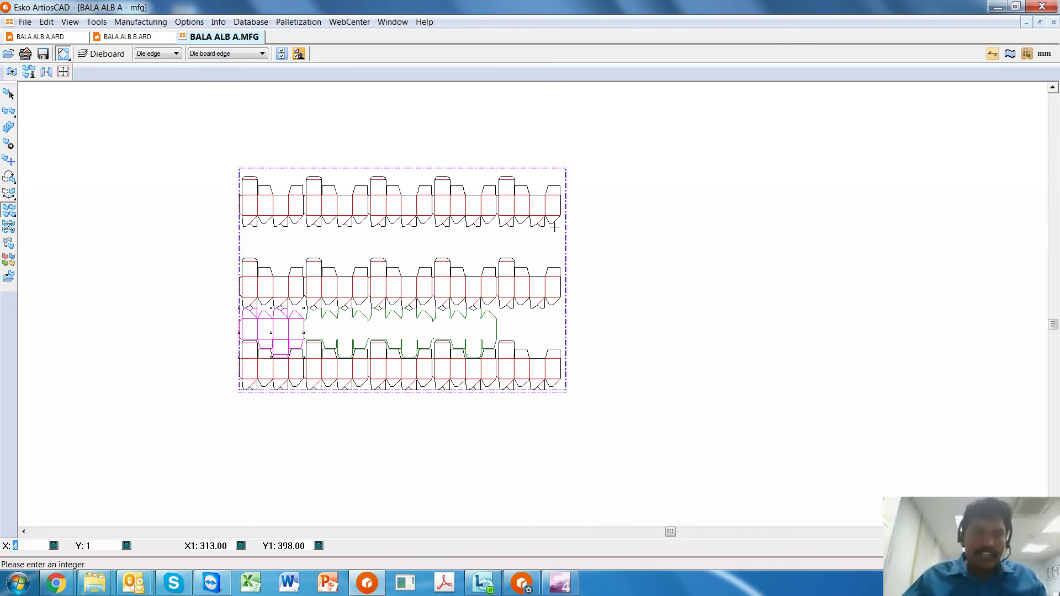
click(592, 206)
click(125, 147)
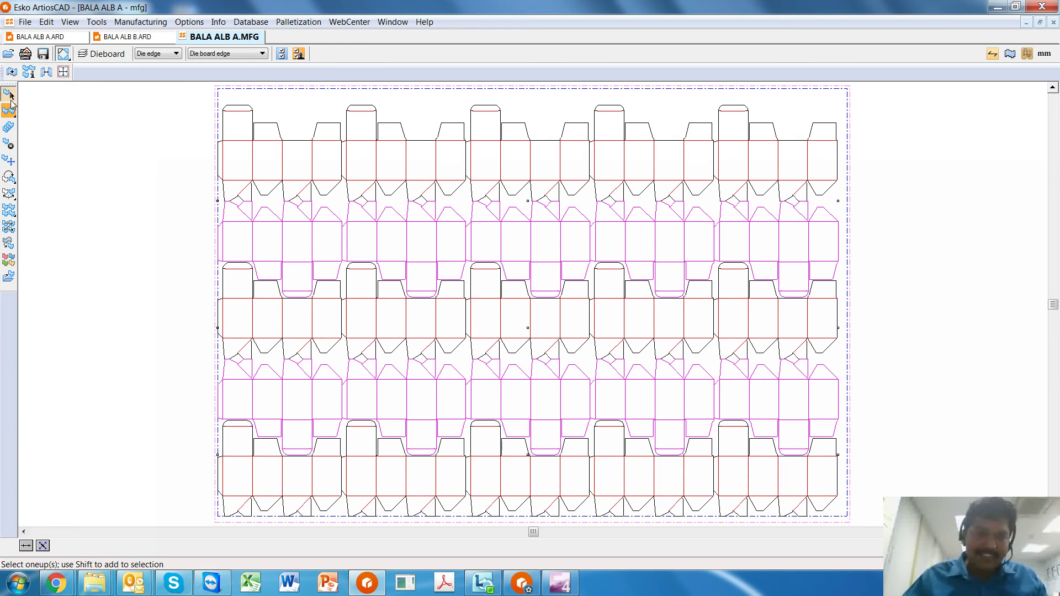
click(25, 117)
Step: Shrink the sheet horizontally and vertically to fit the layout, giving 1577 × 1058.5
scroll(97, 191, down, 1)
scroll(202, 223, up, 1)
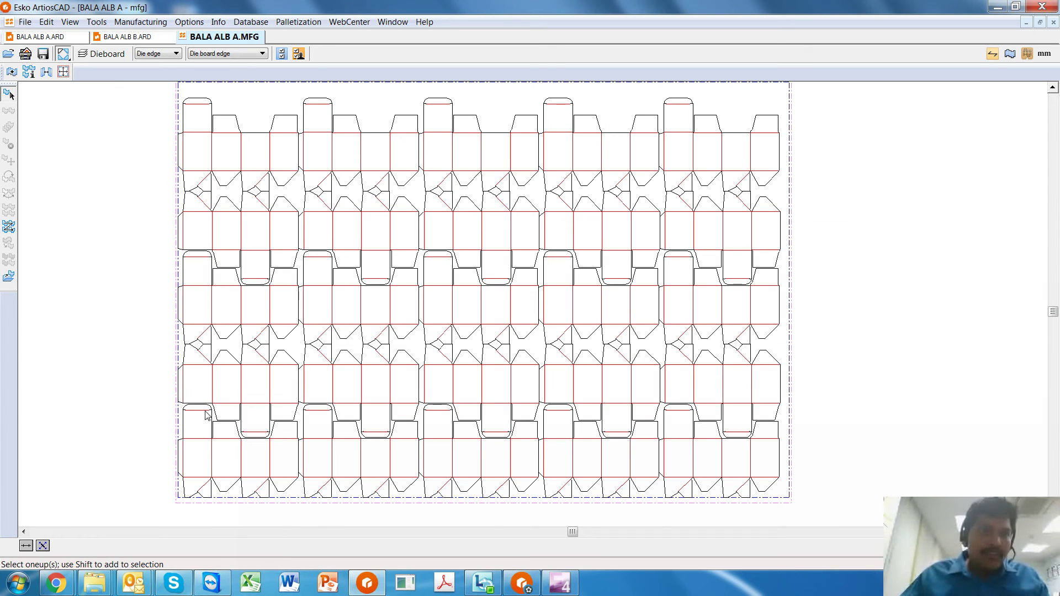
drag(299, 390, 307, 380)
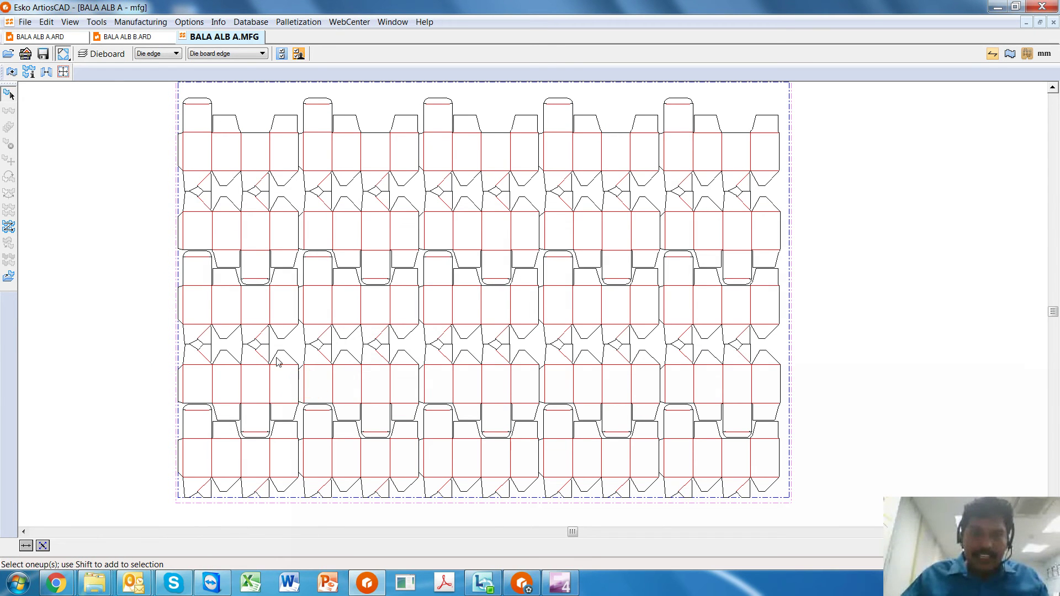
click(63, 73)
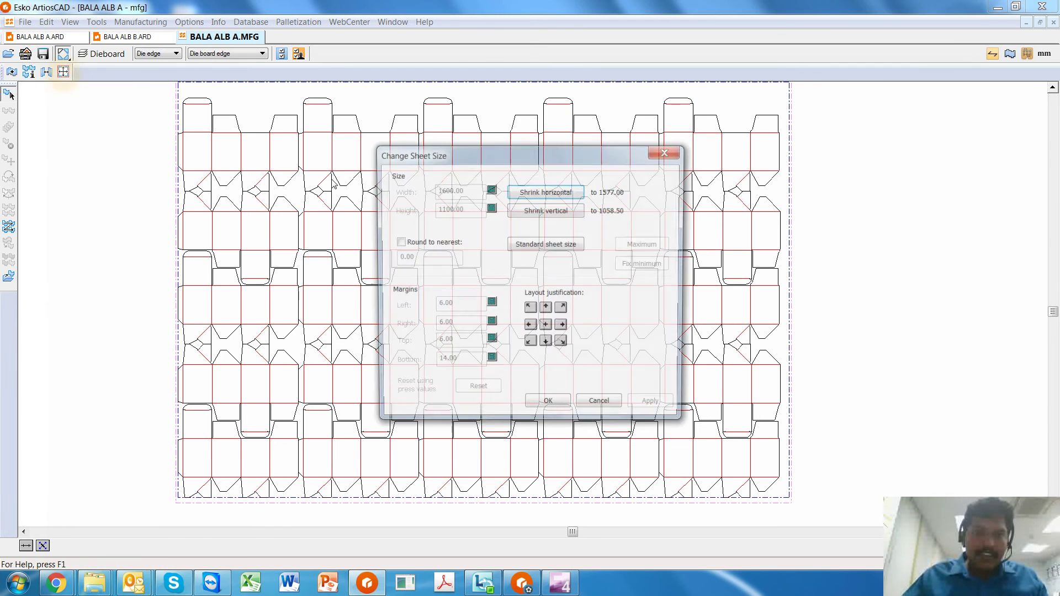
click(545, 190)
click(543, 210)
click(549, 408)
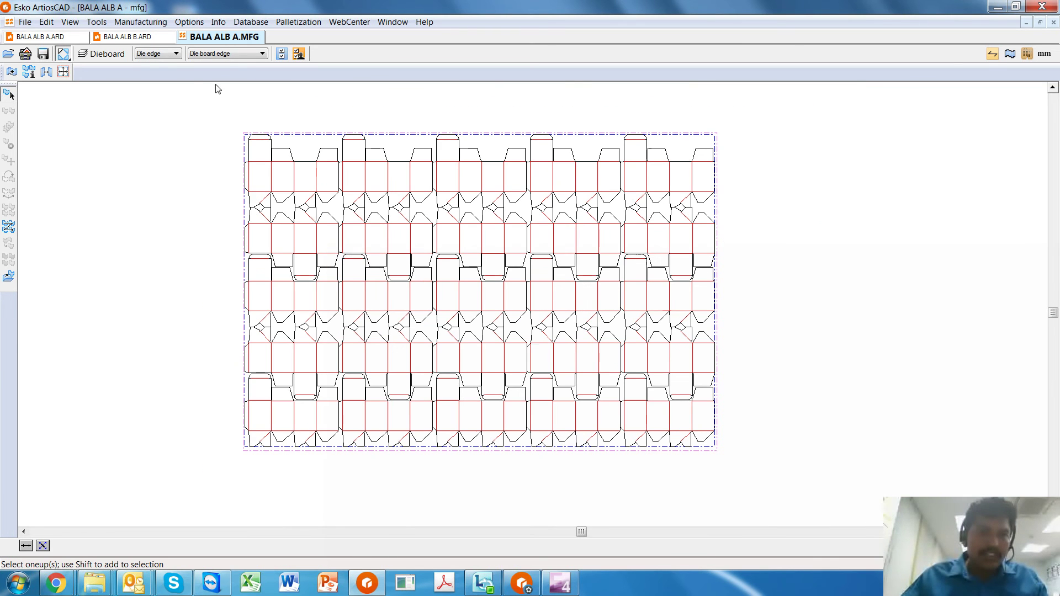
Step: Open the Coating Blanket macro from Manufacturing Tools > Coating Blankets in the geometry macros catalog
click(109, 25)
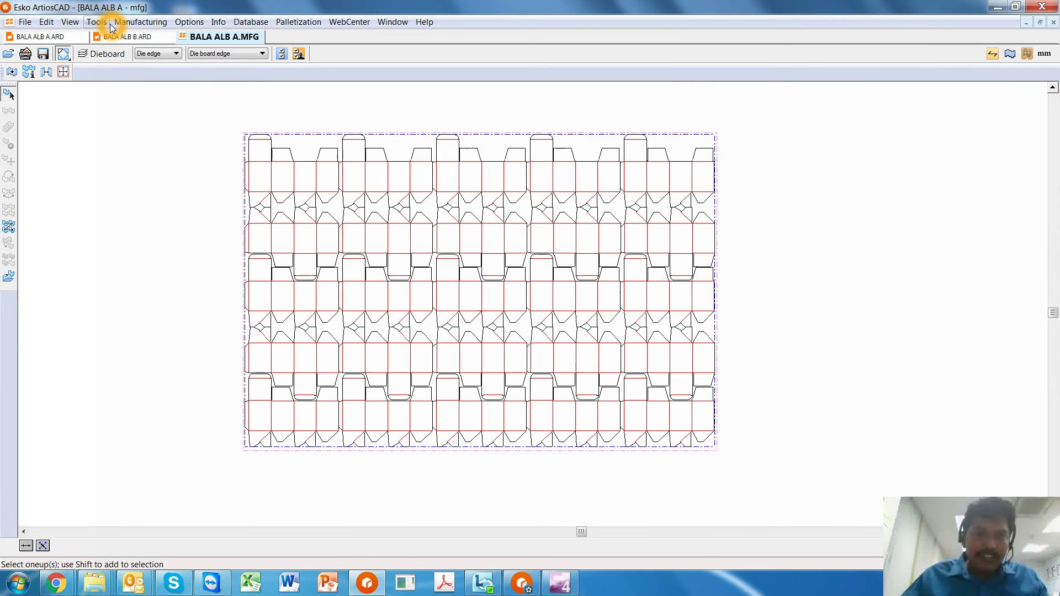
click(97, 23)
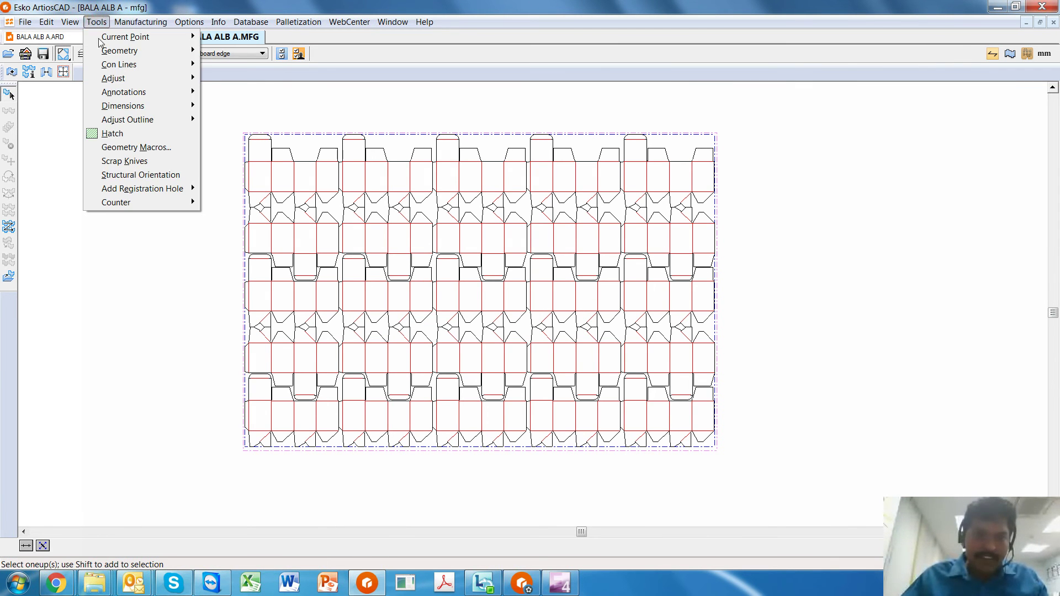
click(123, 148)
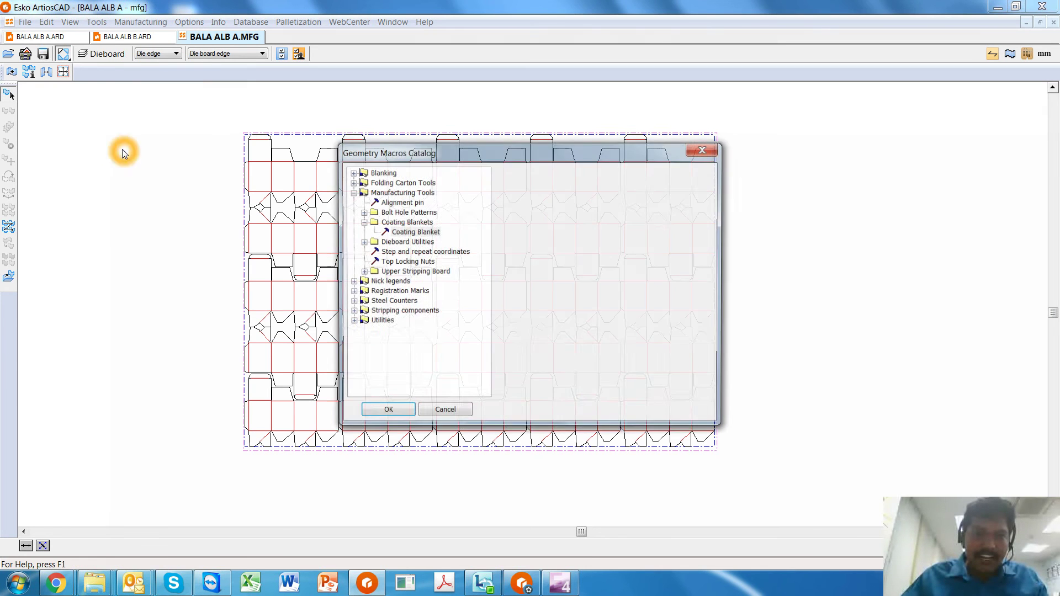
click(352, 192)
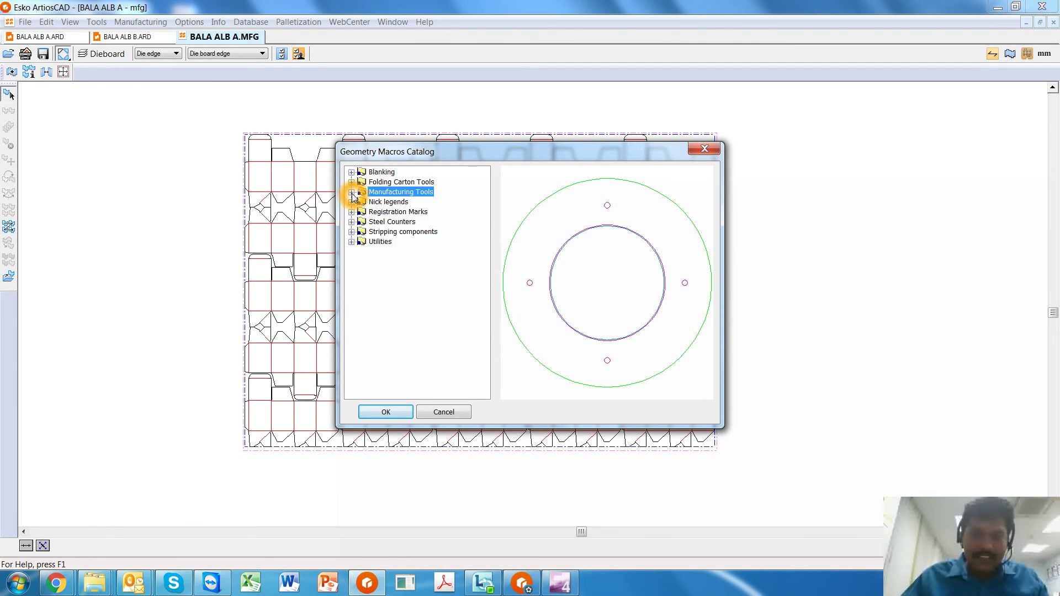
click(351, 192)
click(361, 221)
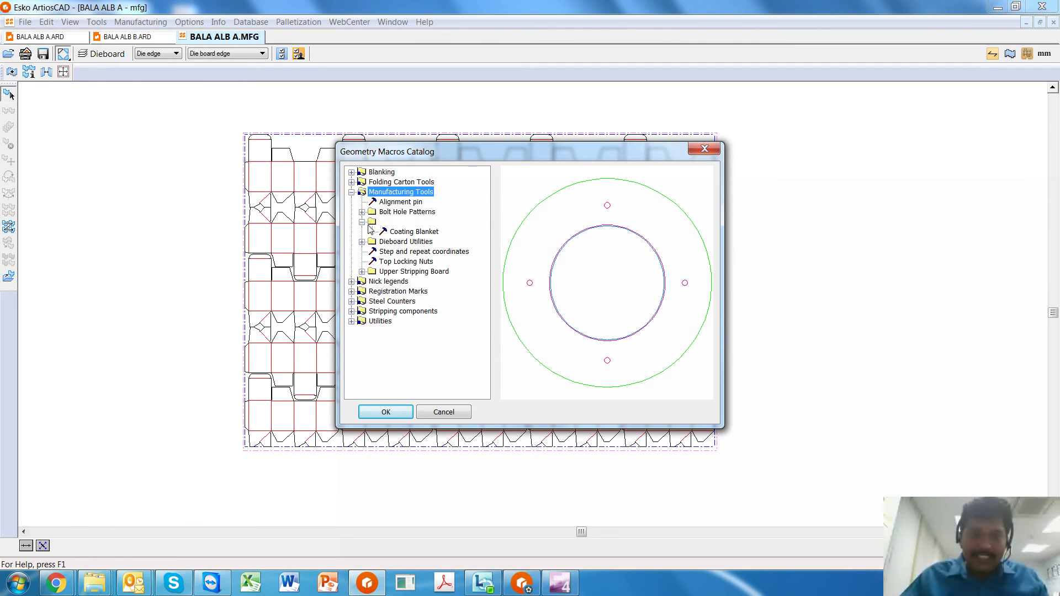
click(403, 231)
click(386, 412)
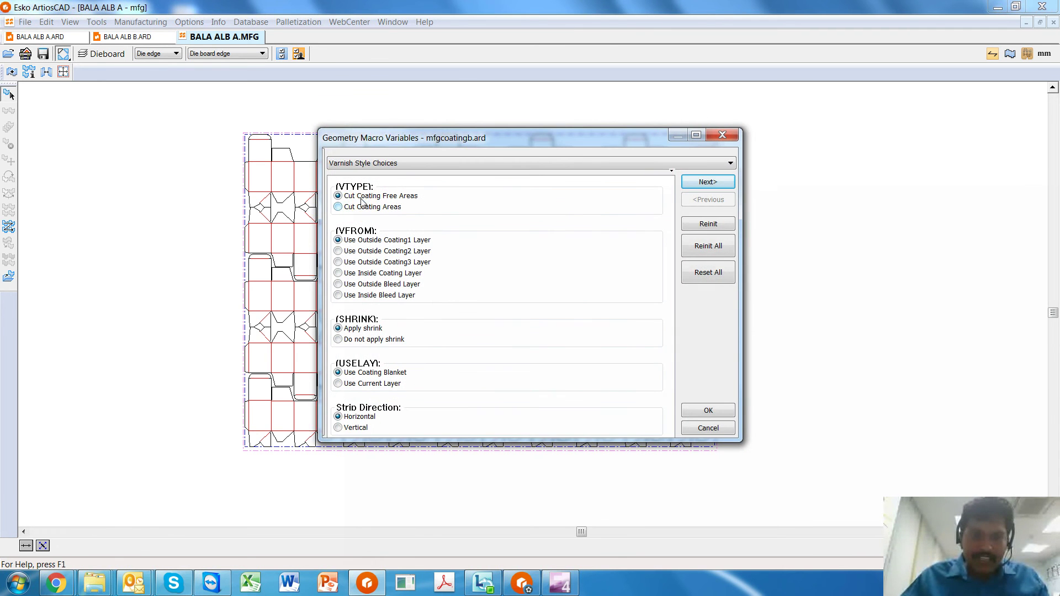
Step: In the coating blanket size options, check the vertical offset and set Extra Bleed to 0
click(369, 243)
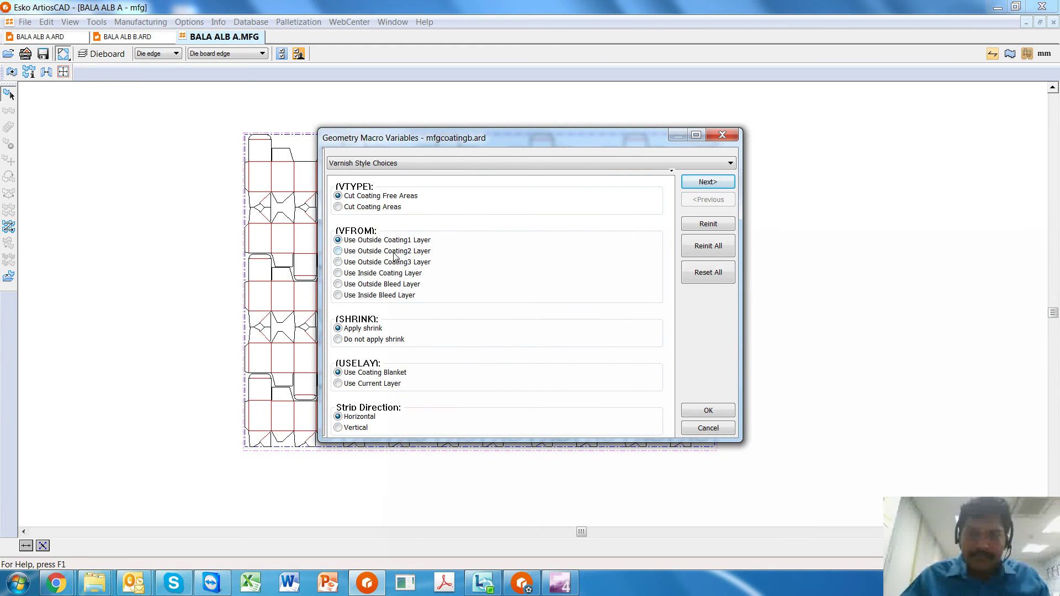
click(369, 414)
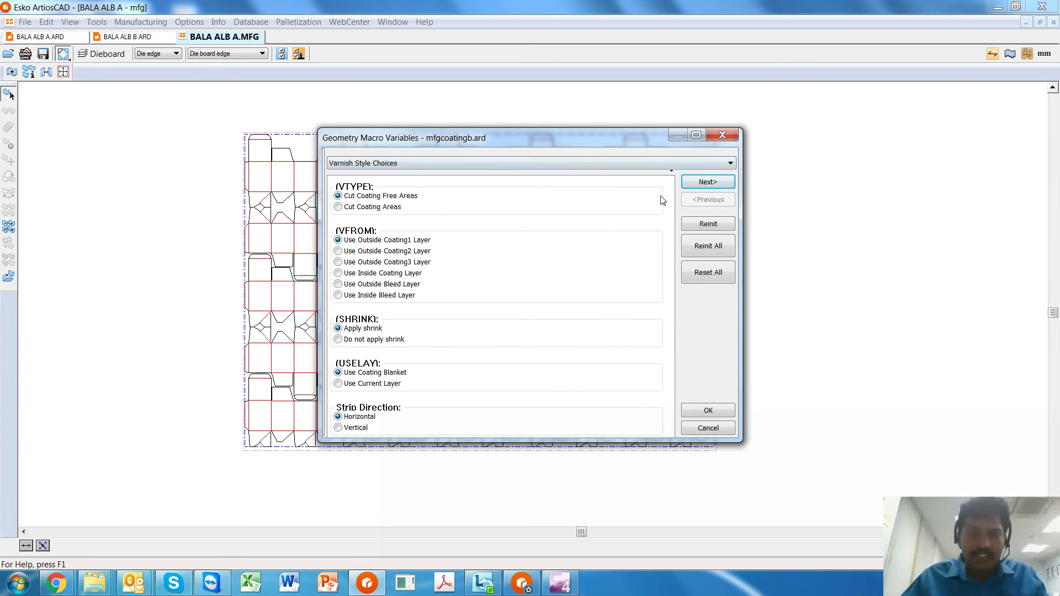
click(693, 183)
double_click(474, 188)
double_click(464, 190)
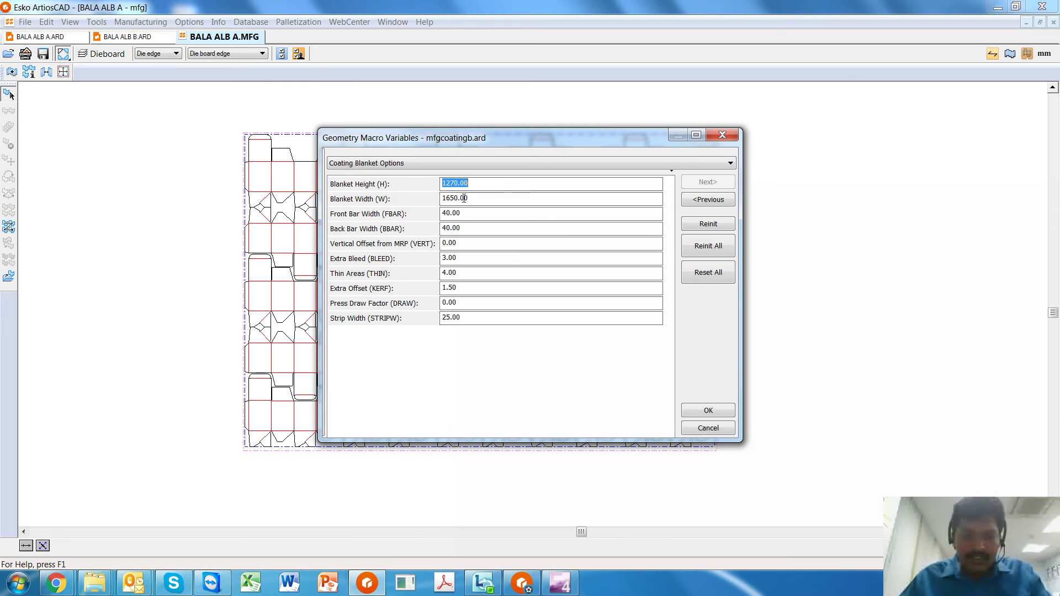
click(465, 215)
click(465, 243)
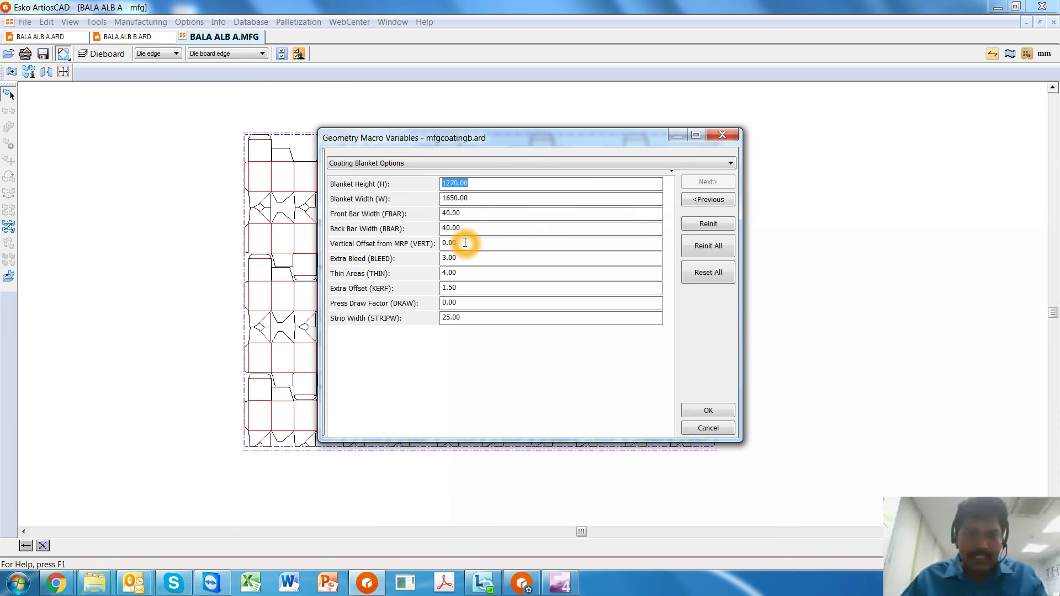
double_click(465, 243)
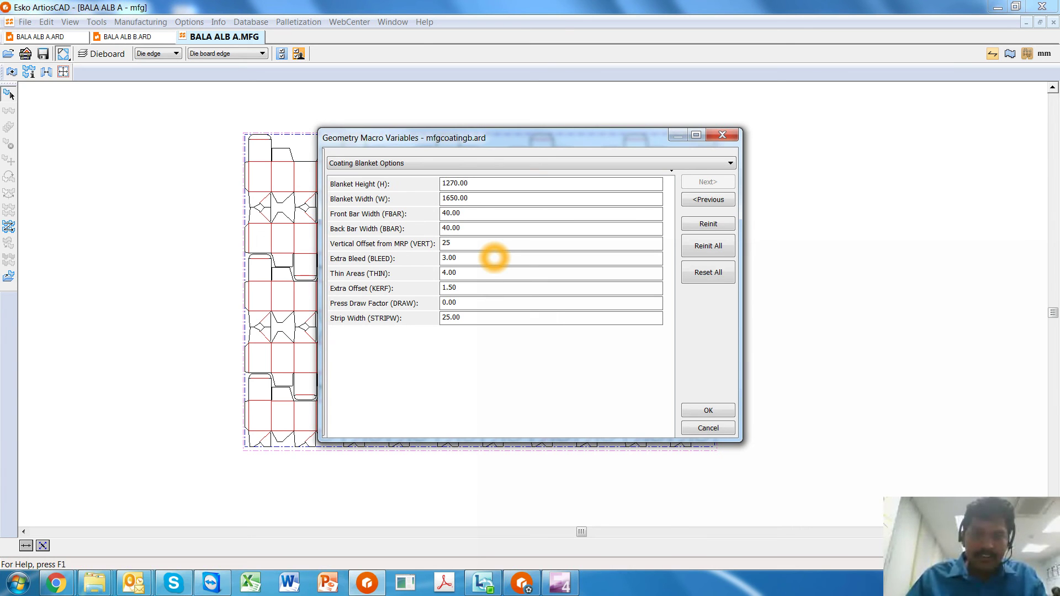
double_click(495, 258)
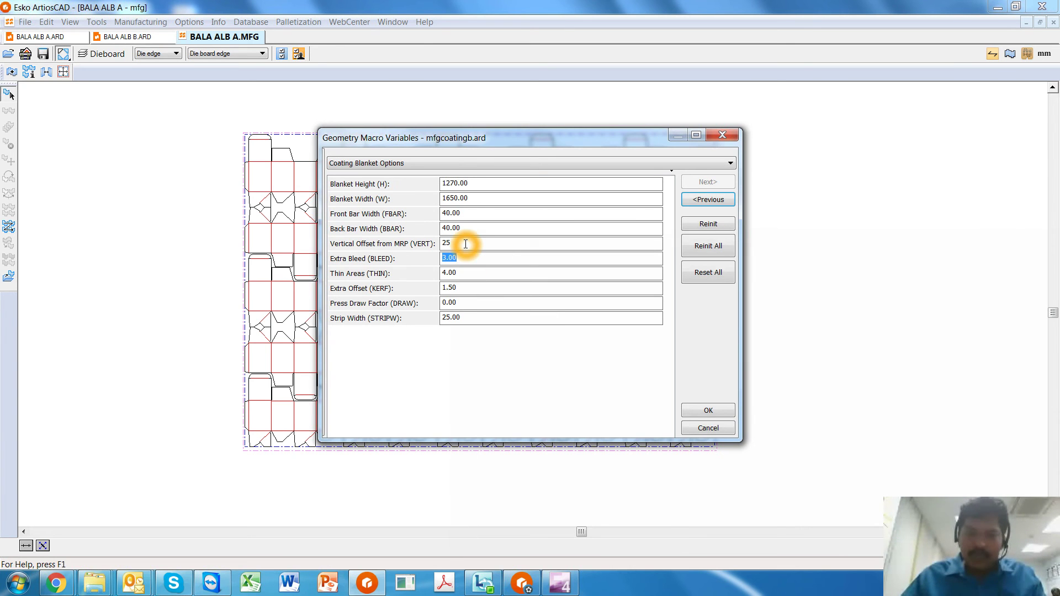
text(0)
key(Tab)
key(Tab)
key(Tab)
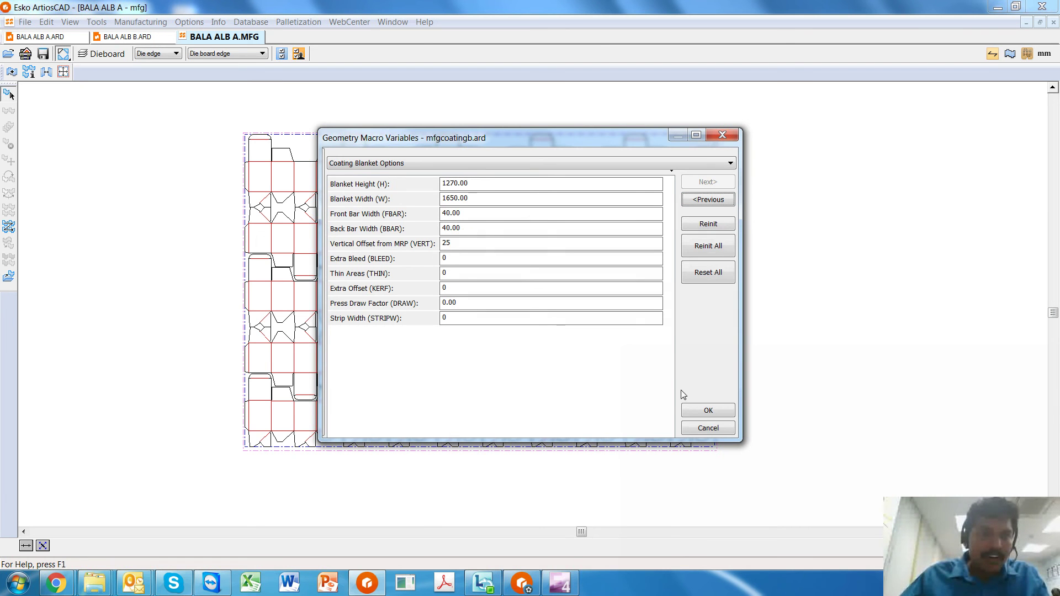
Step: Apply the coating blanket settings and switch on the Coating blanket layer's visibility
click(694, 410)
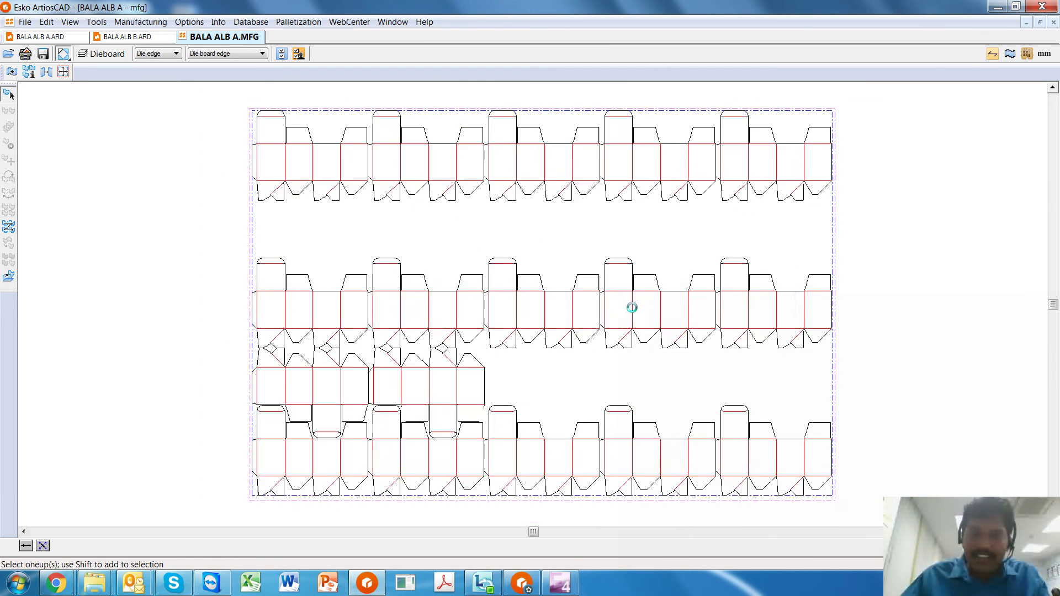
click(105, 53)
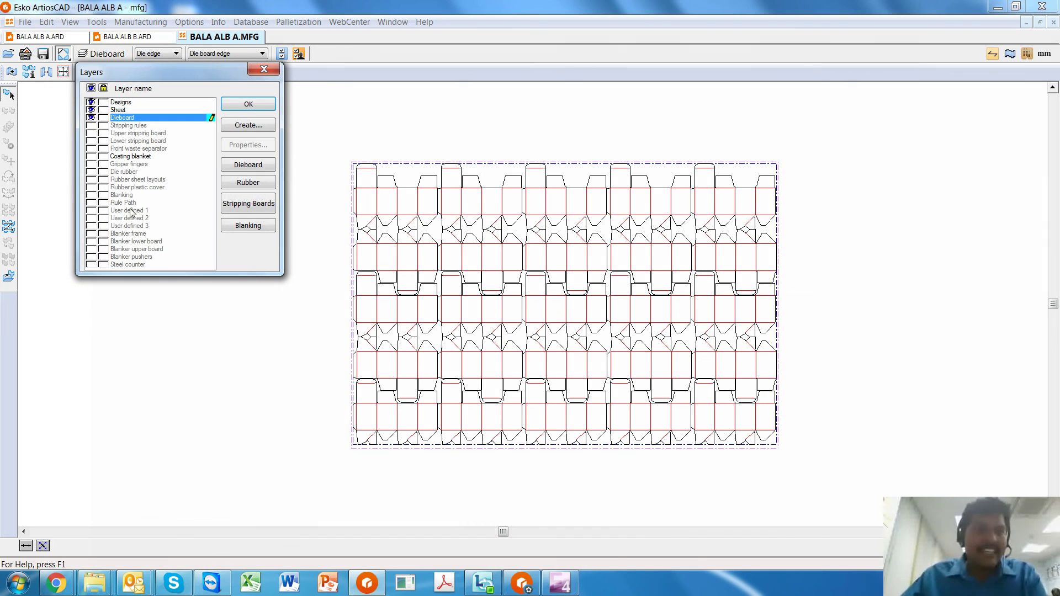
click(90, 156)
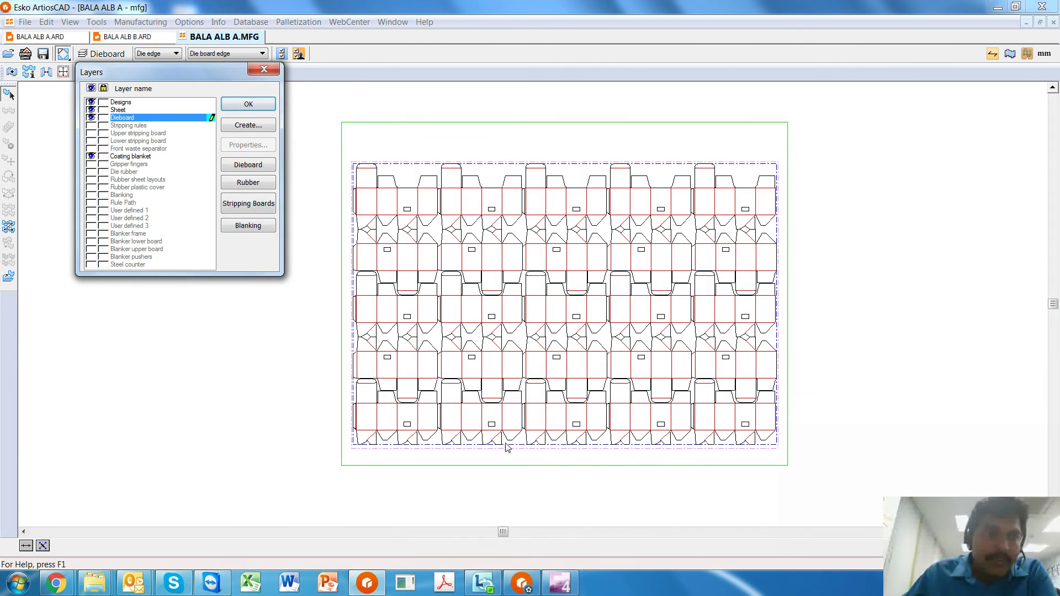
click(362, 384)
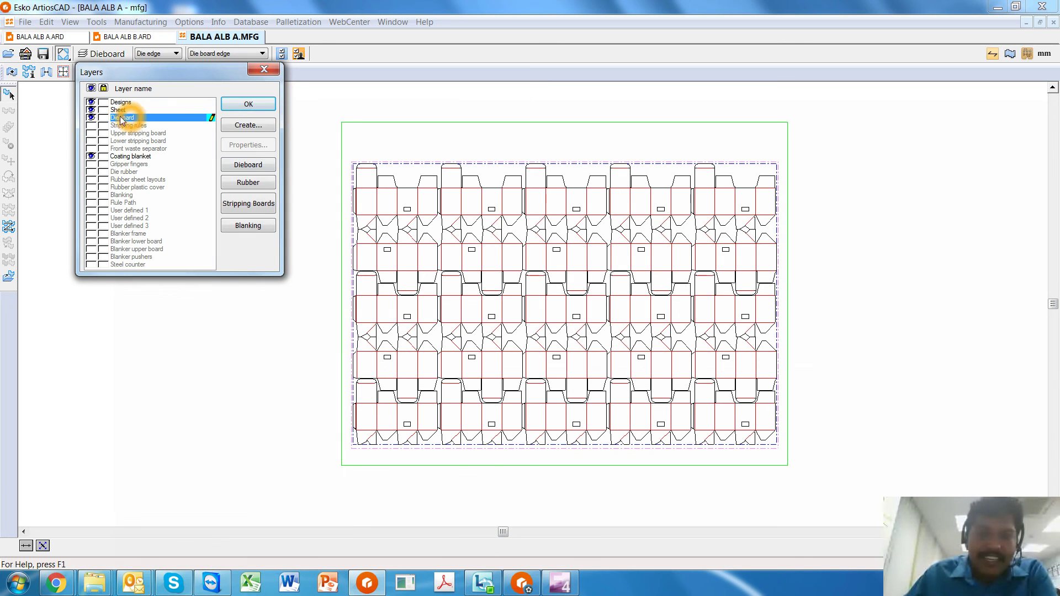
click(246, 104)
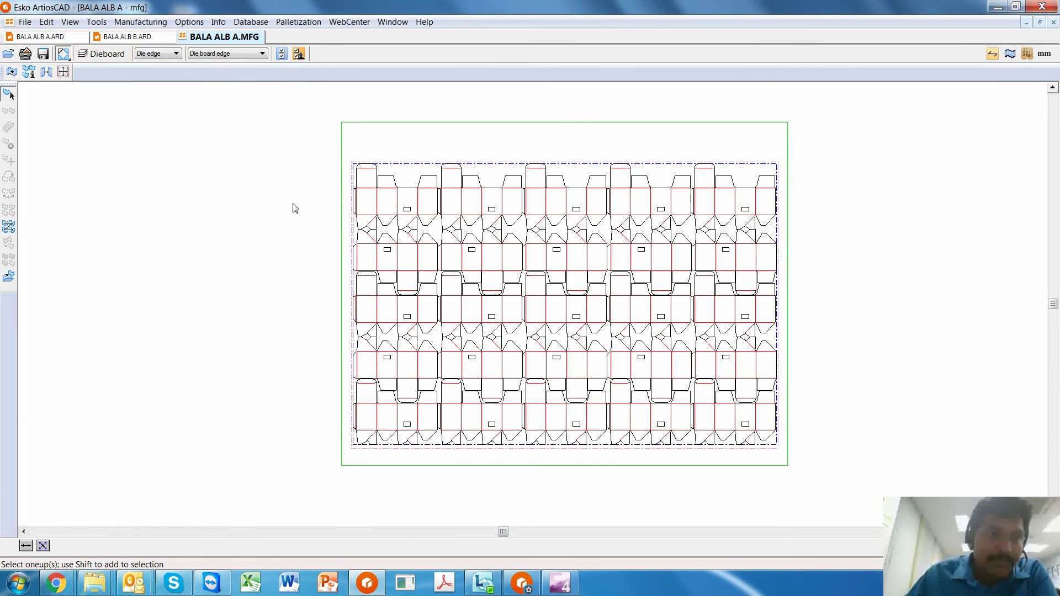
click(496, 351)
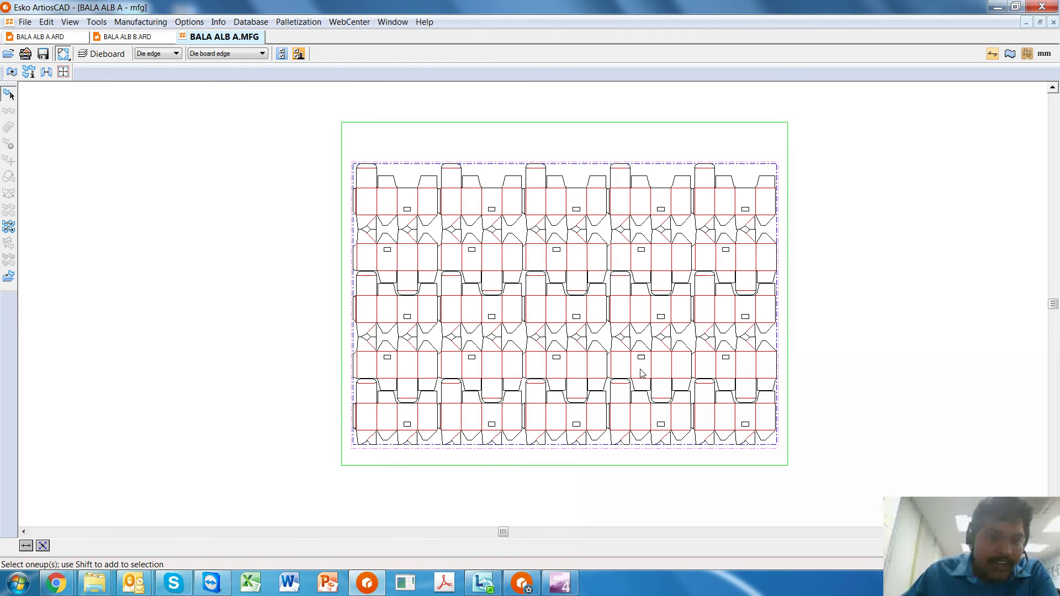
click(748, 368)
click(386, 209)
Step: Open the Artios > Kongsberg XL22 - FC > Kongsberg XL22 - Coating Blanket output
click(333, 157)
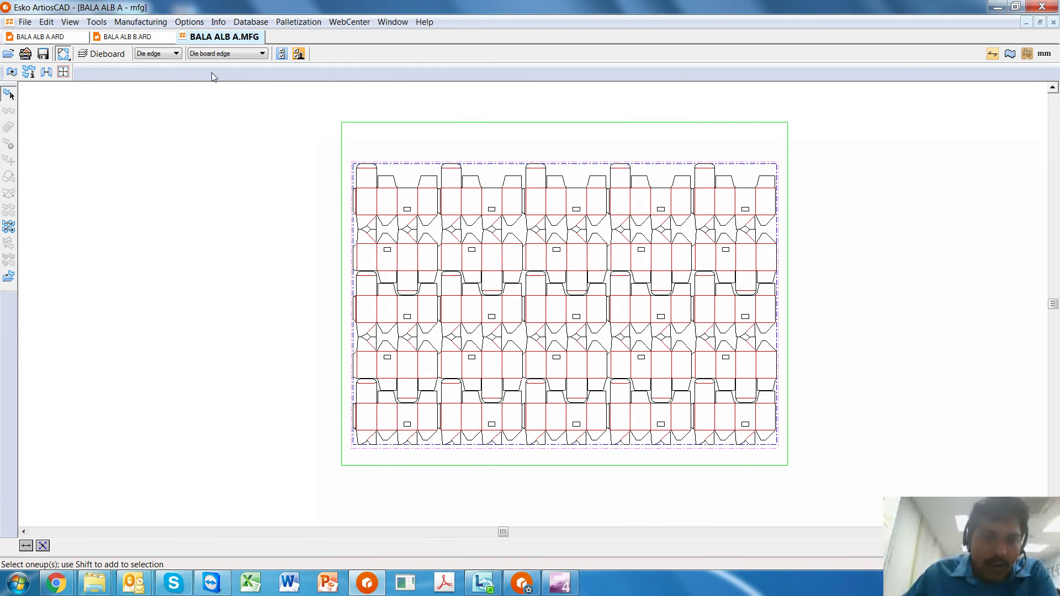
click(25, 21)
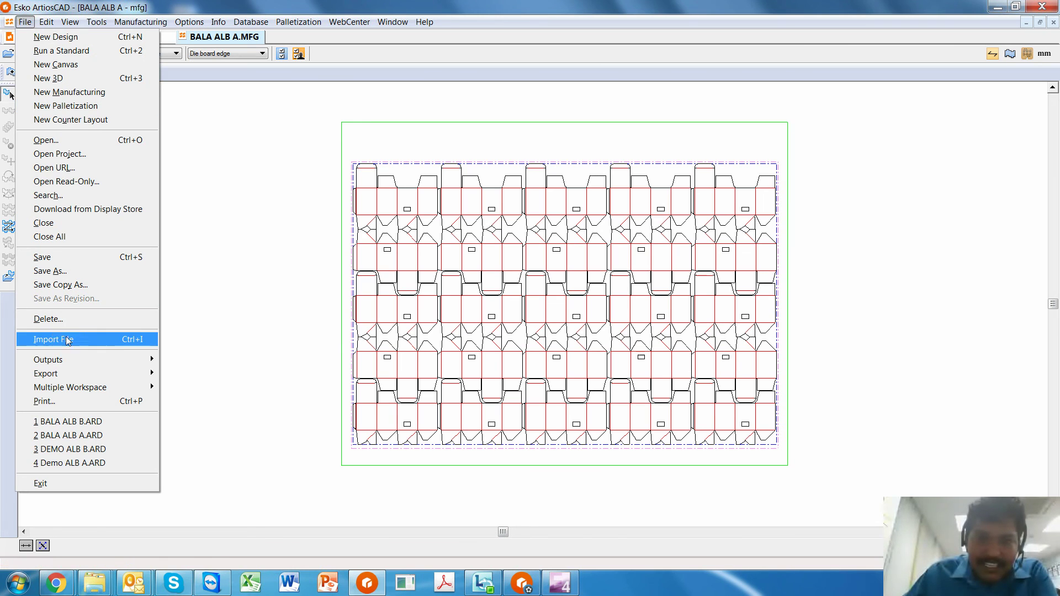
click(67, 359)
click(185, 362)
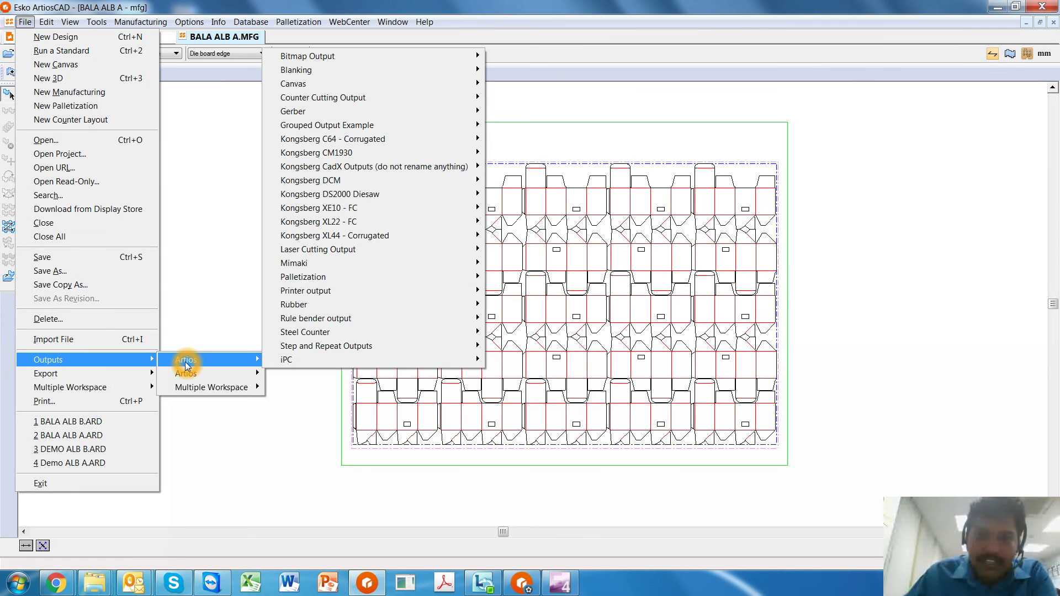
click(334, 222)
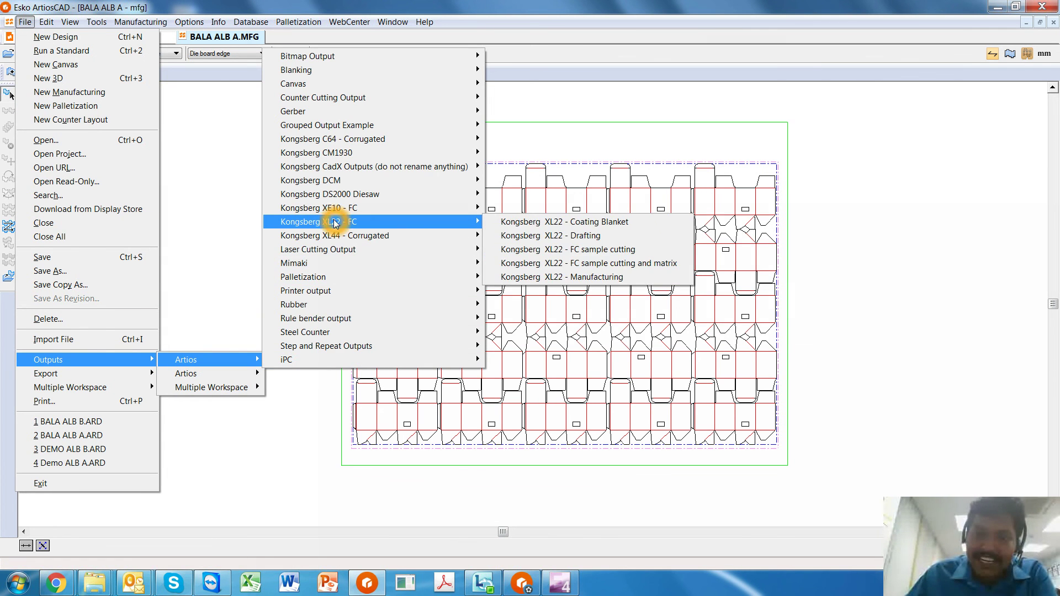
click(535, 225)
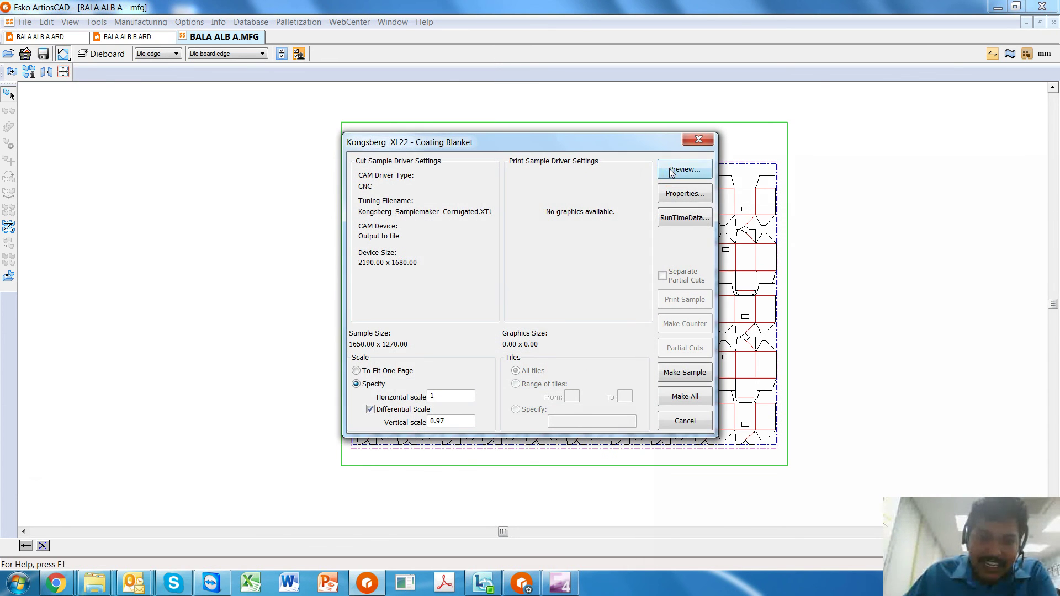
Step: Set a specified scale: horizontal 1, Differential Scale with vertical scale 0.97
click(364, 361)
click(389, 405)
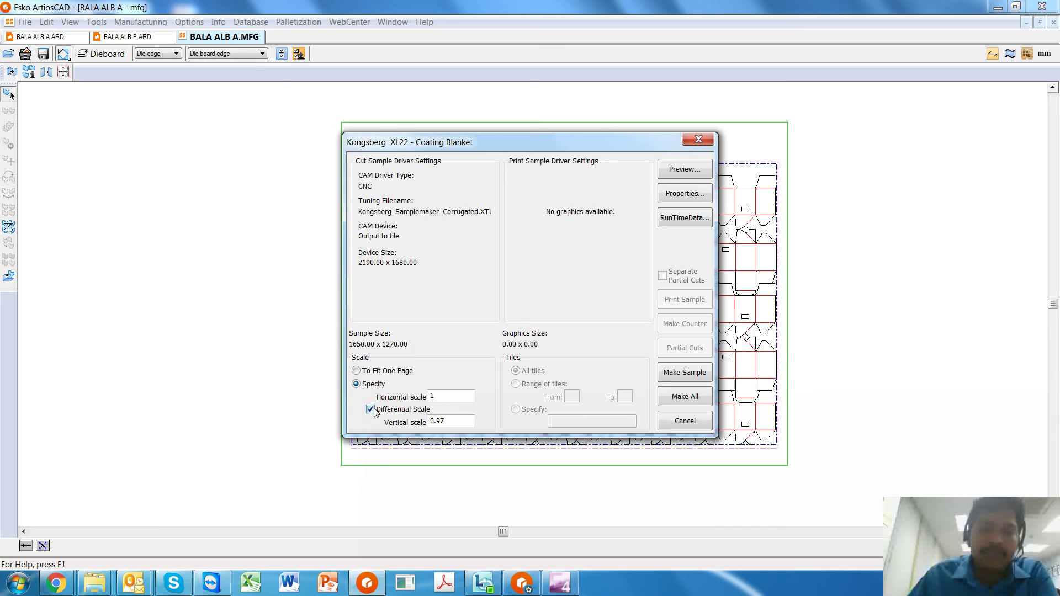
click(458, 421)
click(446, 432)
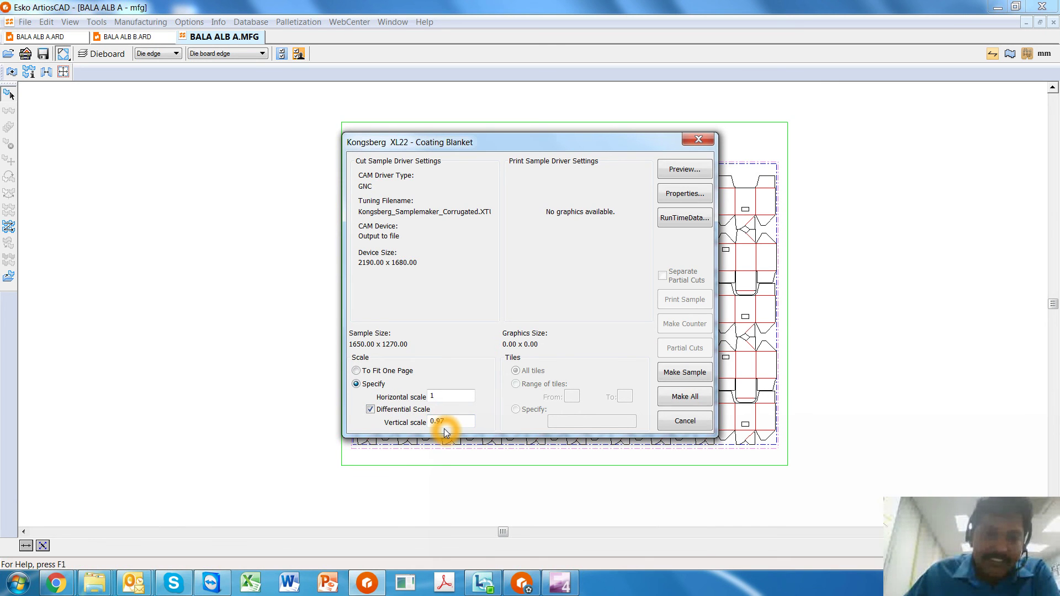
click(444, 421)
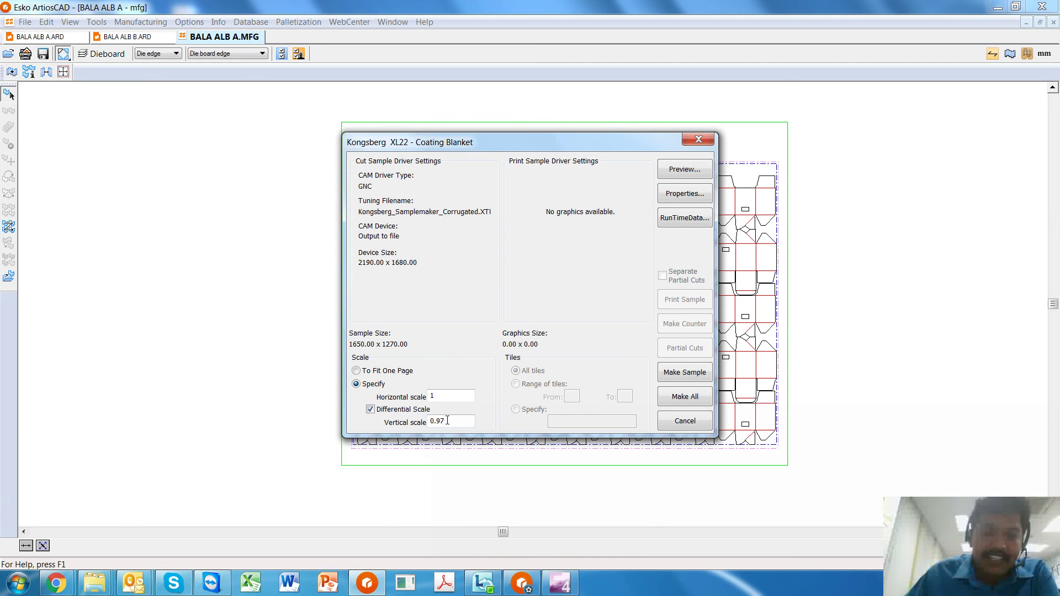
click(447, 421)
click(447, 420)
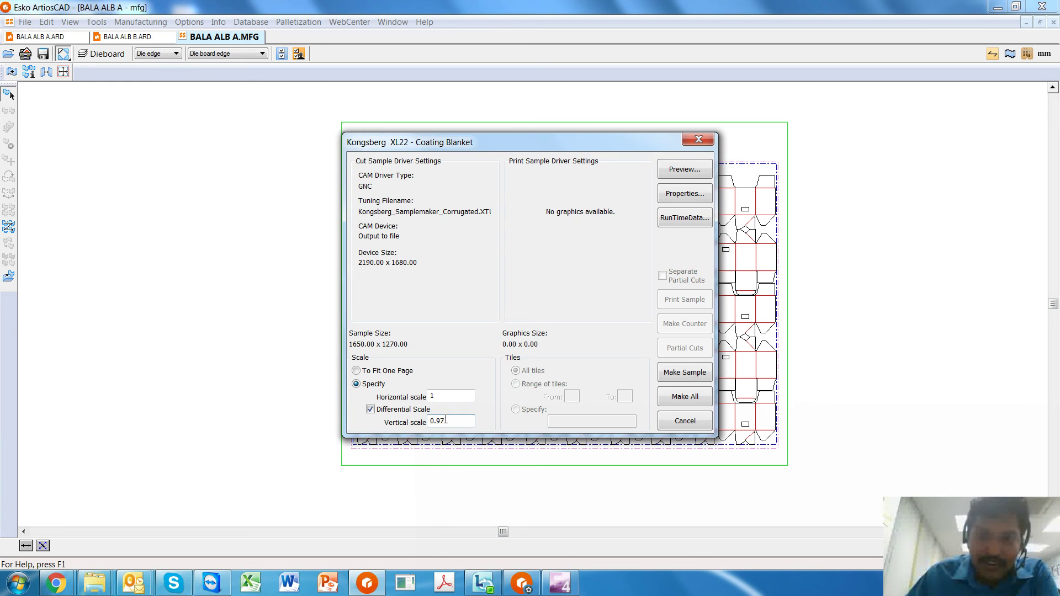
click(437, 419)
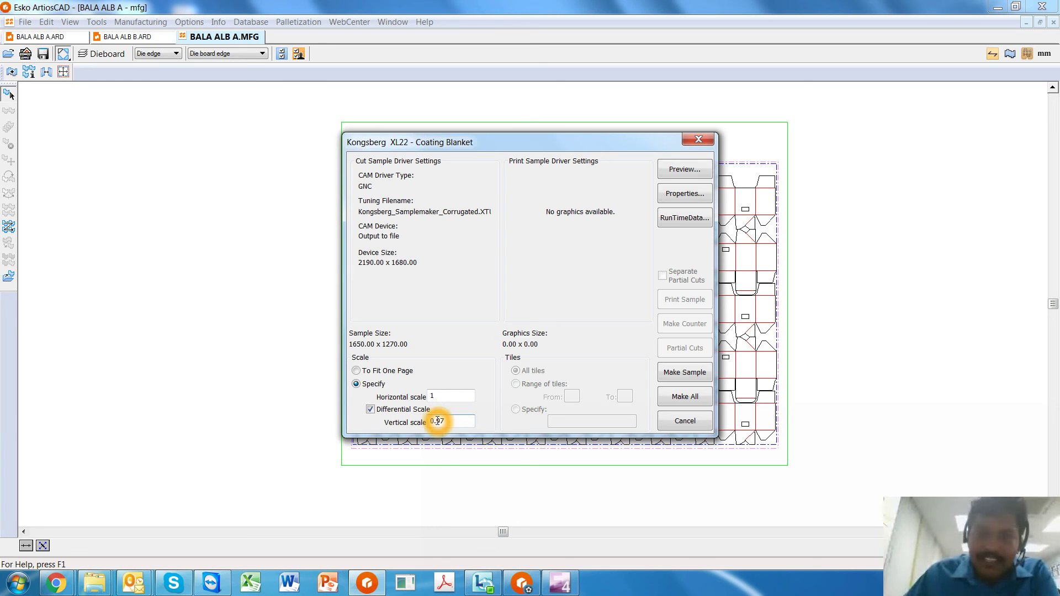
click(447, 421)
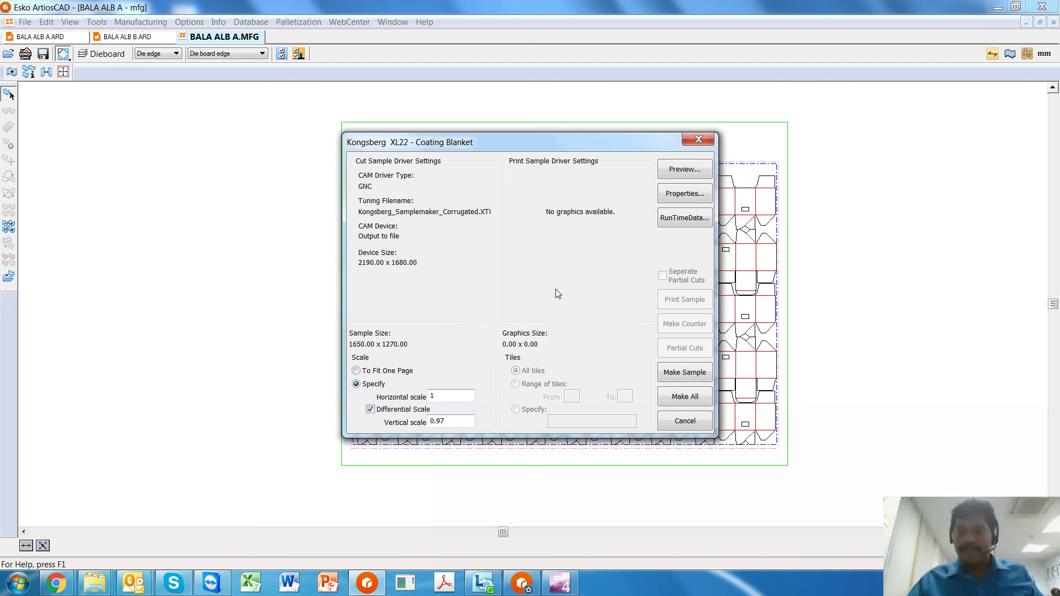
Step: Preview and make the sample, saving it as 'BALA ALB Cutting Blanket.ACM' in InstLib
click(673, 174)
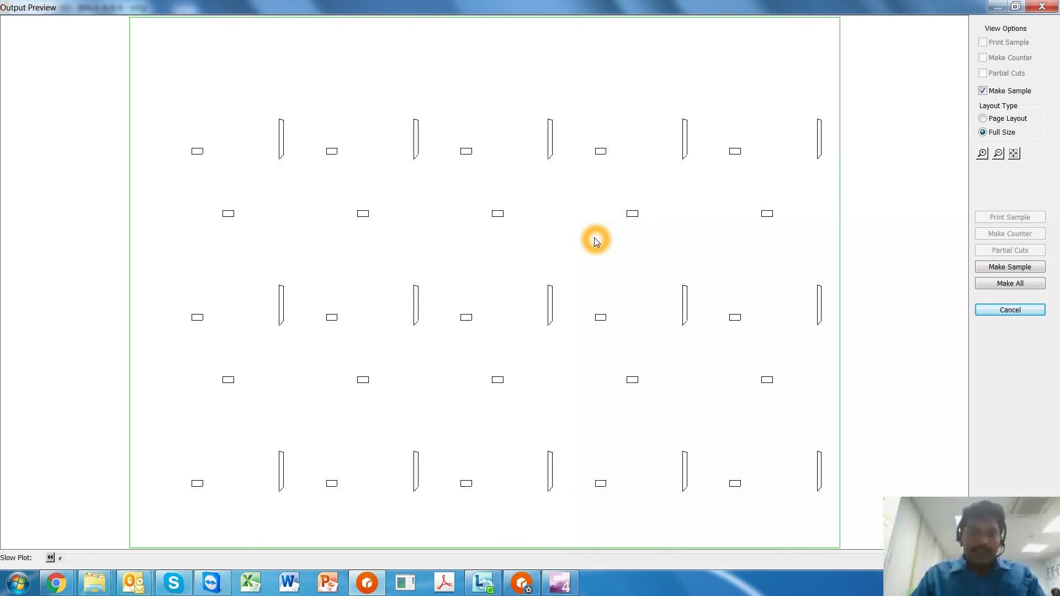
click(1003, 267)
click(589, 323)
text(BAL)
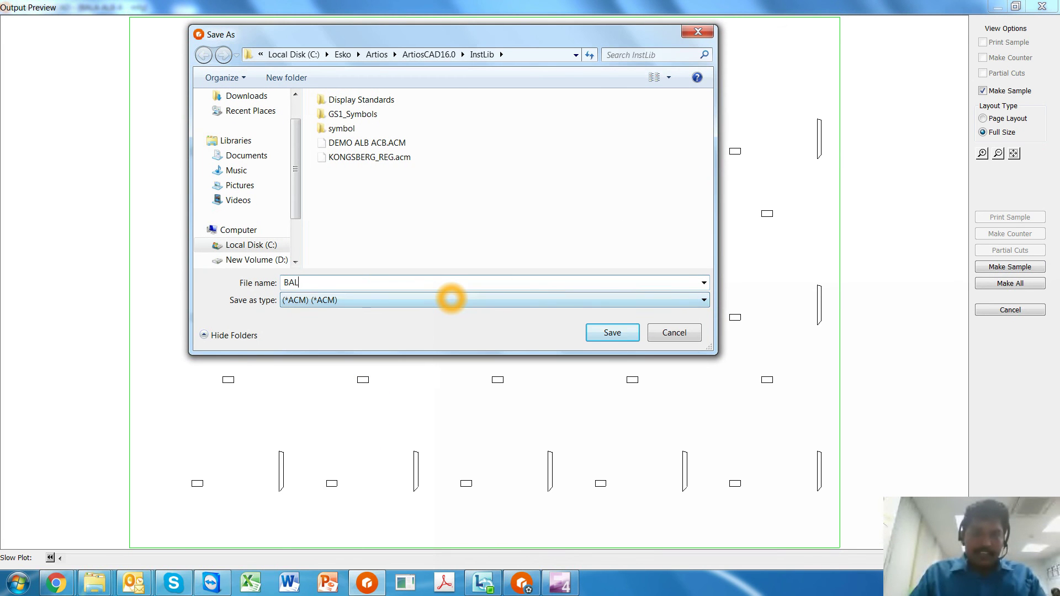
text(A ALB )
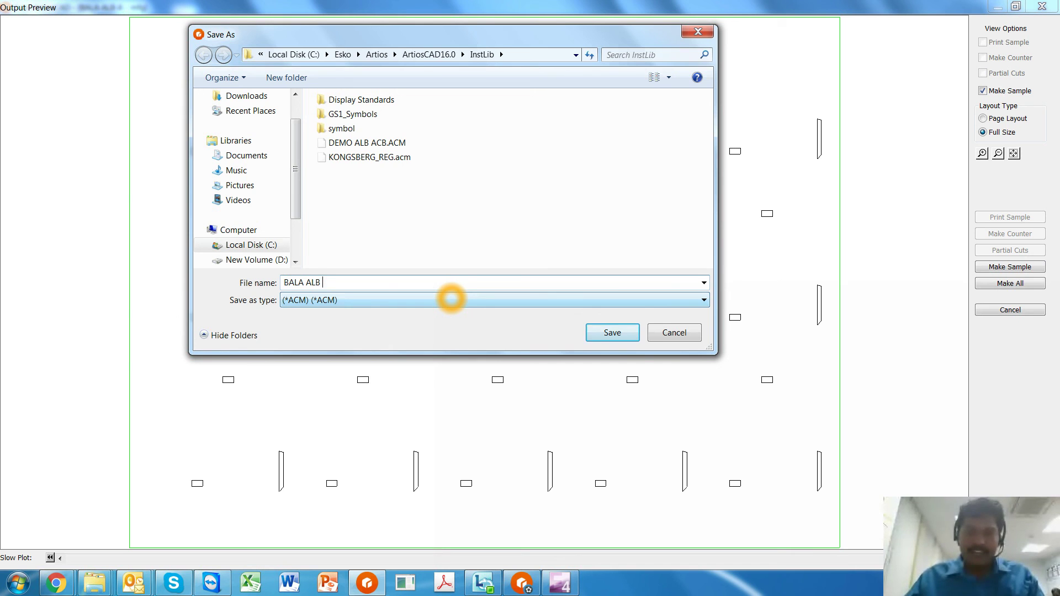
text(Cutting )
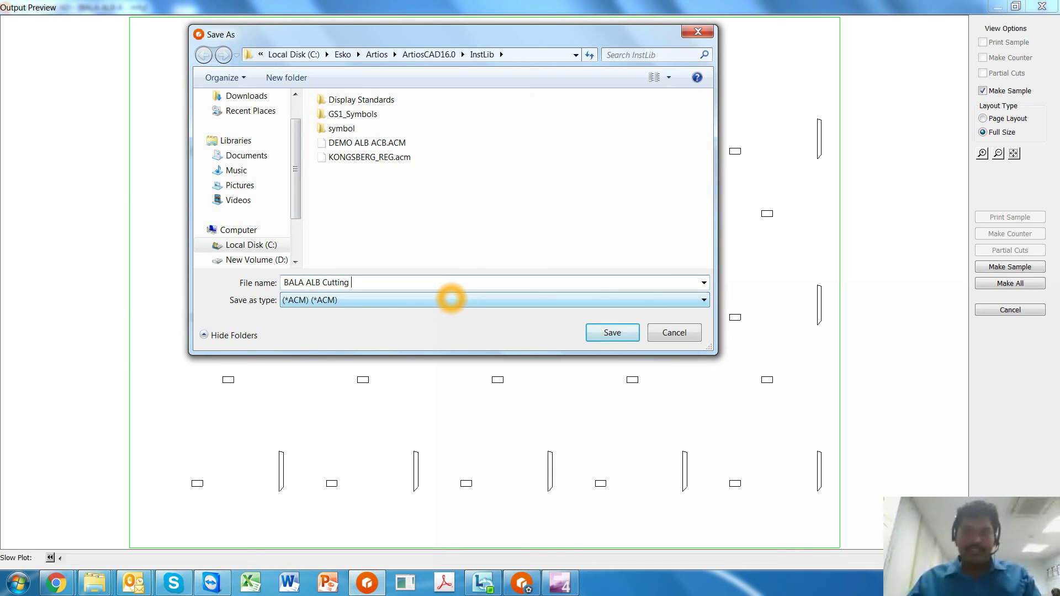
text(Blanket)
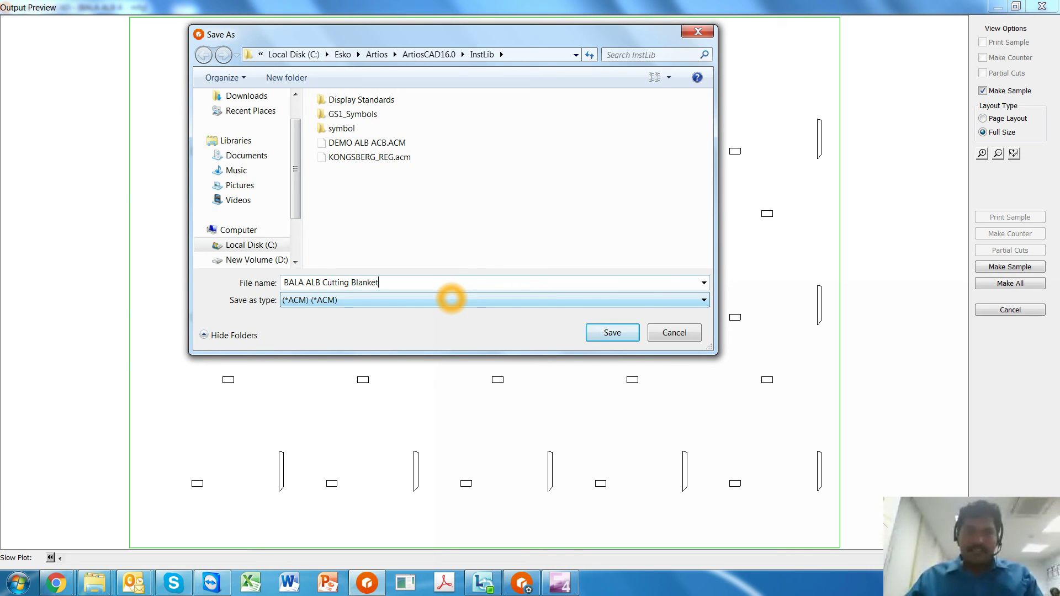
click(612, 333)
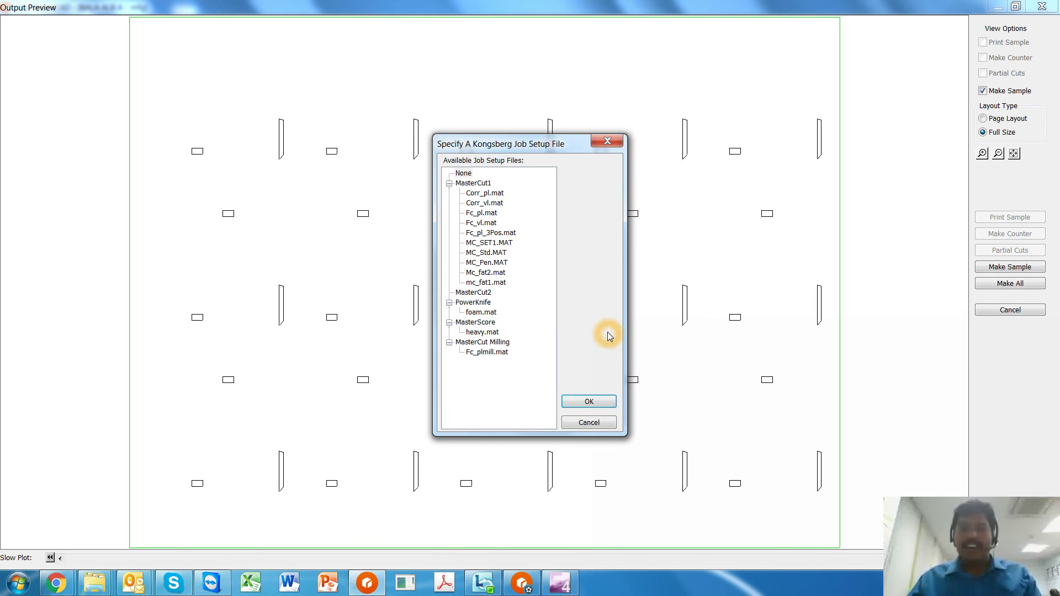
click(584, 402)
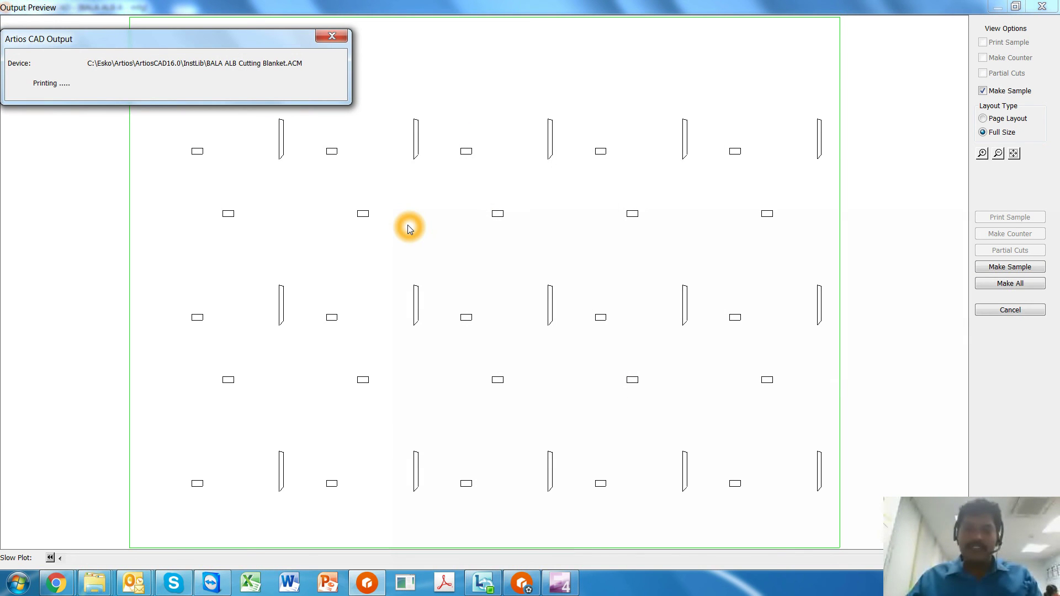